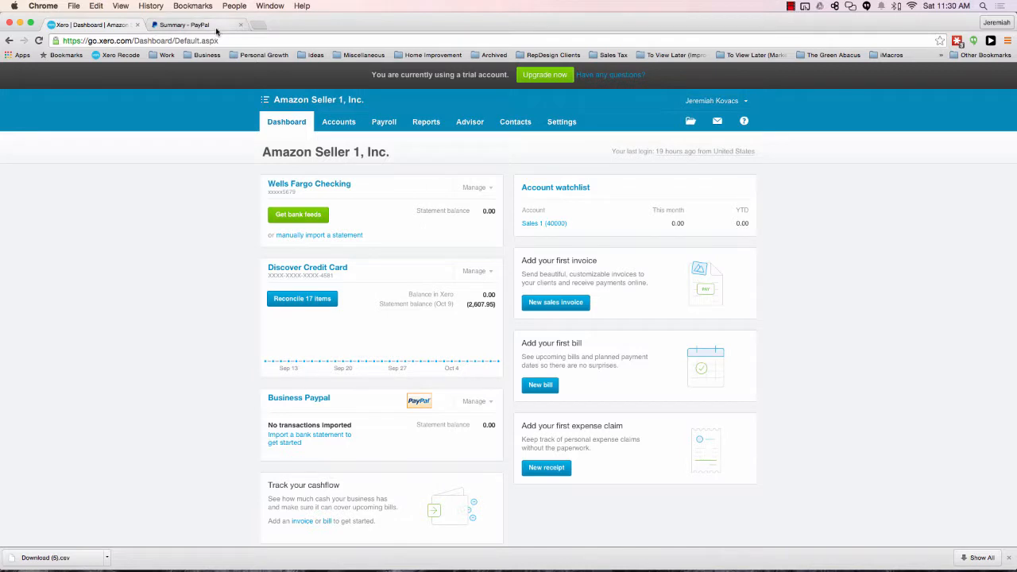
- Switch to PayPal and open the history download page from the full list of account transactions
{"action": "left_click", "coordinate": [191, 25]}
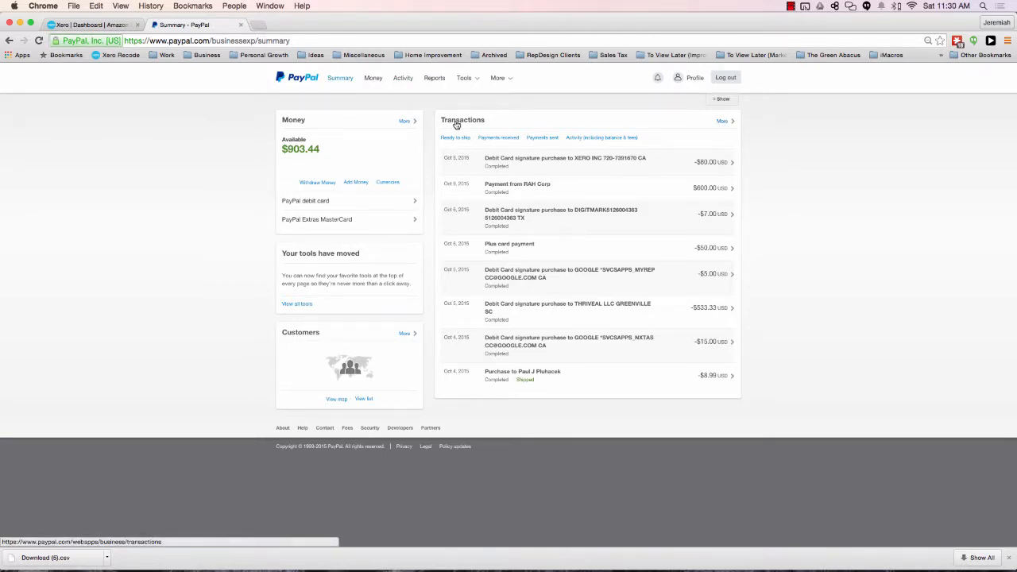
{"action": "left_click", "coordinate": [721, 123]}
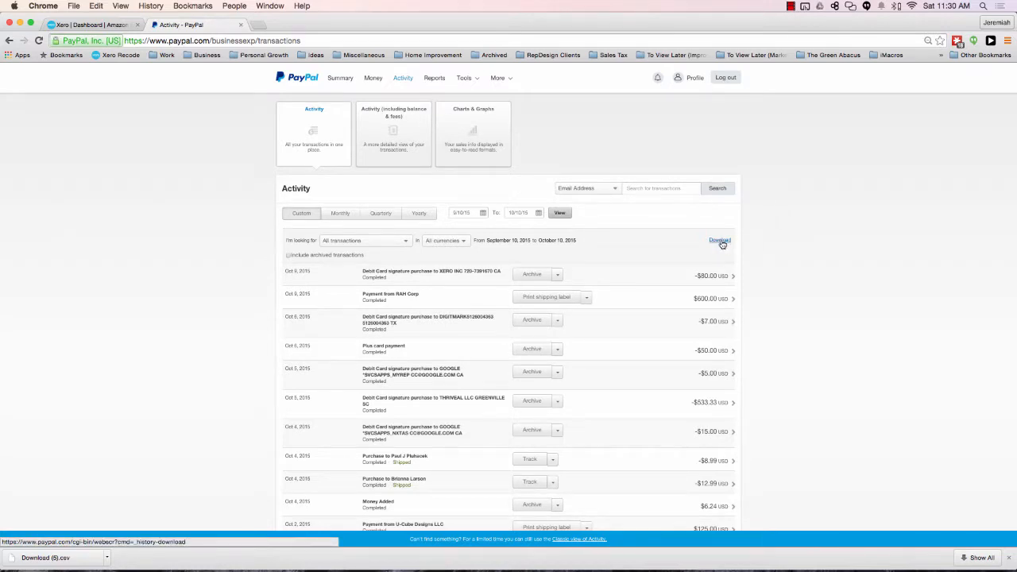
{"action": "left_click", "coordinate": [722, 242]}
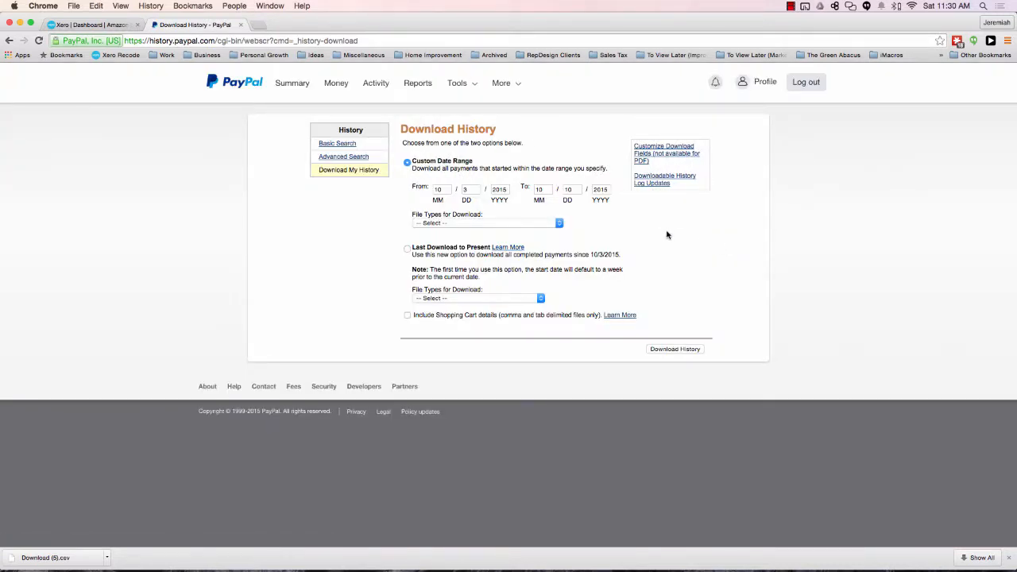
- Set the history download to start on 01/01/2015 and choose the file type Comma Delimited - Balance Affecting Payments
{"action": "double_click", "coordinate": [439, 188]}
{"action": "type", "text": "01"}
{"action": "key", "text": "Tab"}
{"action": "key", "text": "Tab"}
{"action": "left_click", "coordinate": [460, 224]}
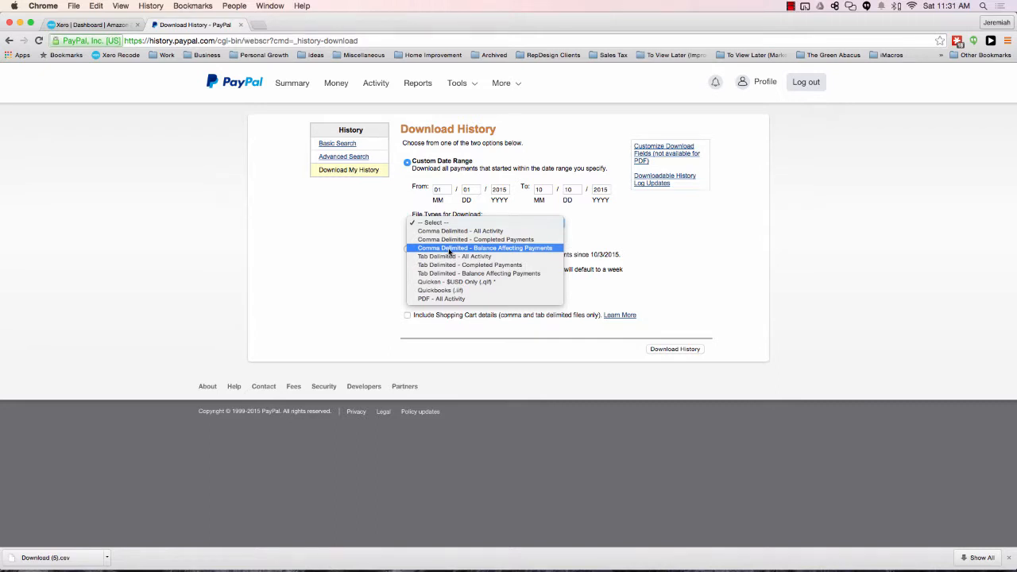
{"action": "left_click", "coordinate": [450, 251]}
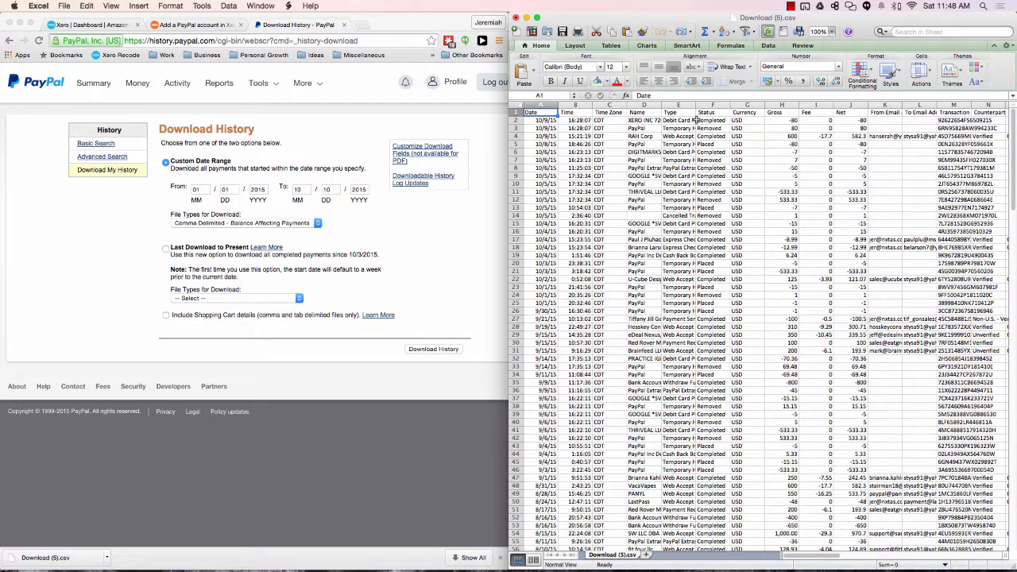
- Widen the Type column in Download (5).csv and read the Xero help instructions on which transaction rows to delete
{"action": "left_click_drag", "start_coordinate": [696, 105], "coordinate": [755, 106]}
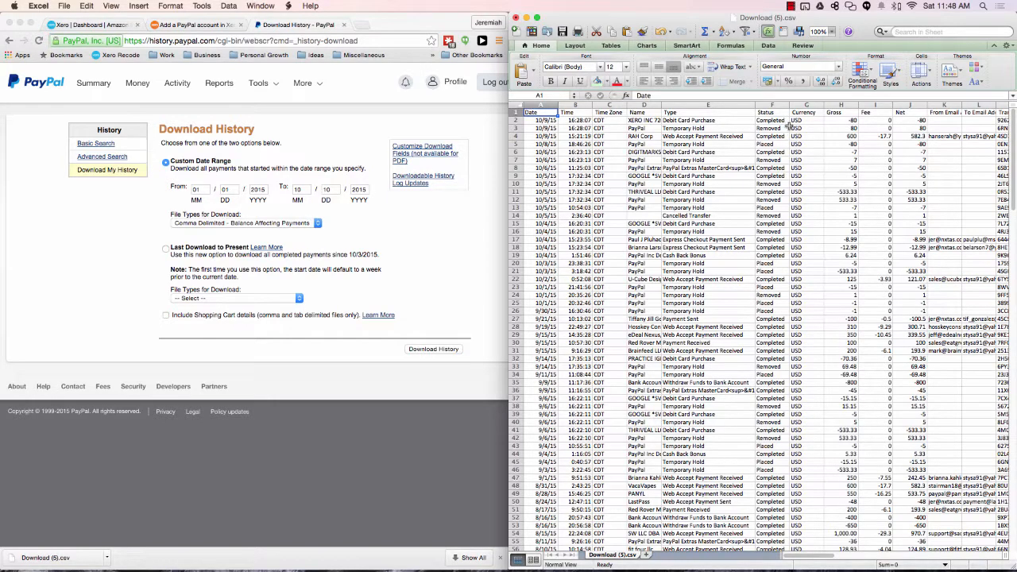
{"action": "left_click", "coordinate": [186, 27]}
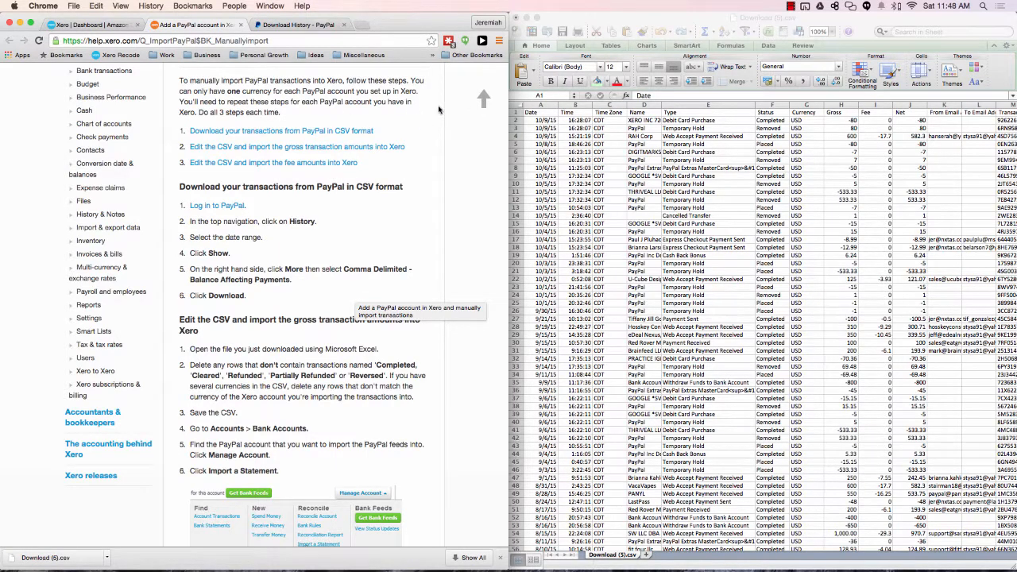
{"action": "scroll", "coordinate": [437, 109], "scroll_direction": "down", "scroll_amount": 2}
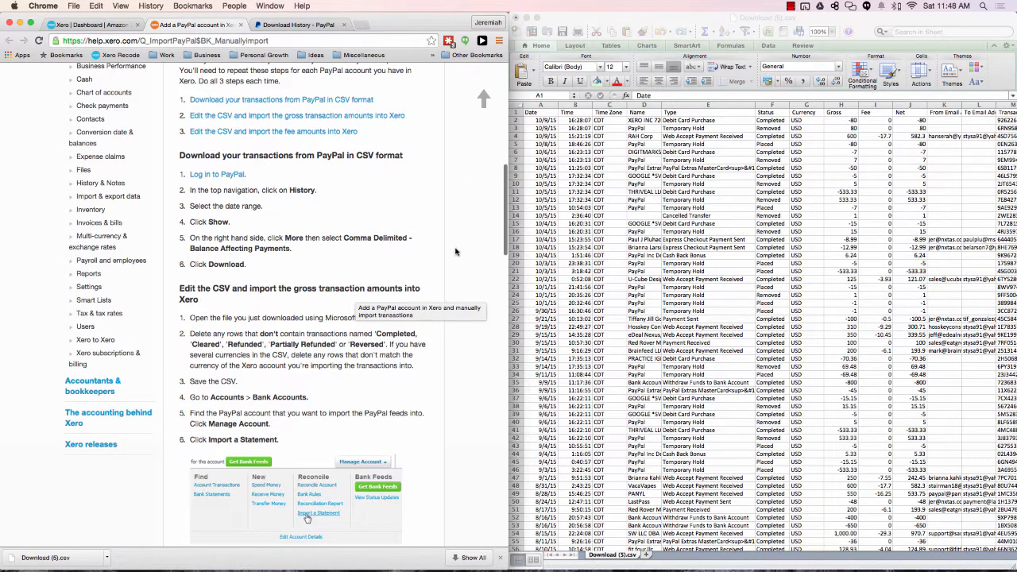
{"action": "scroll", "coordinate": [457, 253], "scroll_direction": "down", "scroll_amount": 5}
{"action": "scroll", "coordinate": [455, 252], "scroll_direction": "down", "scroll_amount": 2}
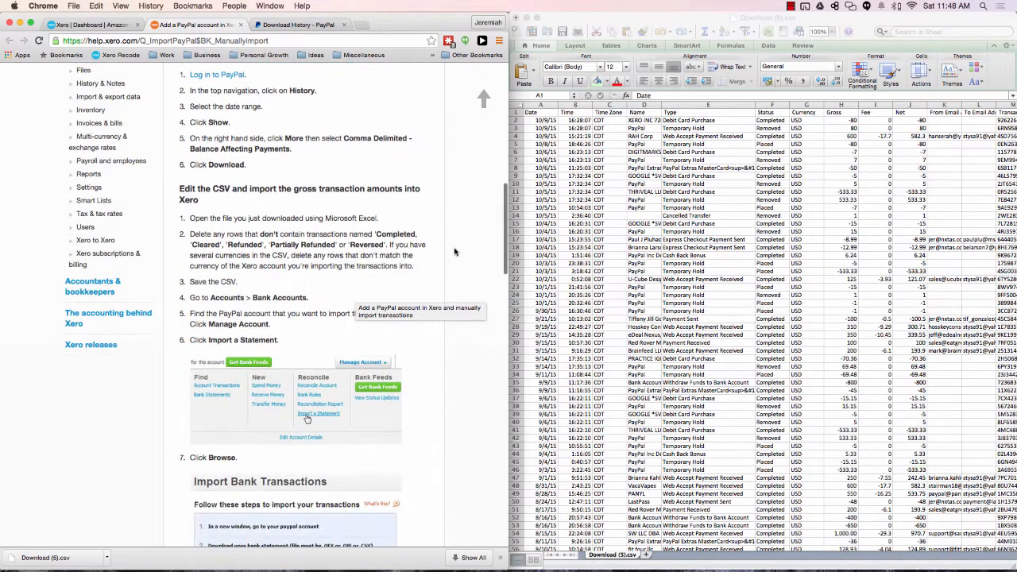
{"action": "left_click_drag", "start_coordinate": [190, 234], "coordinate": [251, 234]}
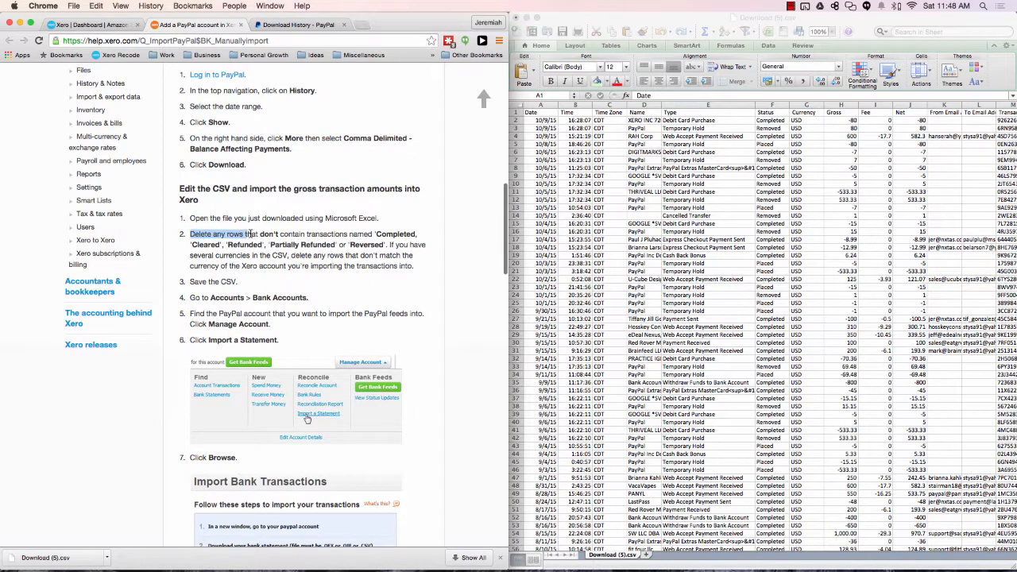
{"action": "left_click", "coordinate": [254, 234]}
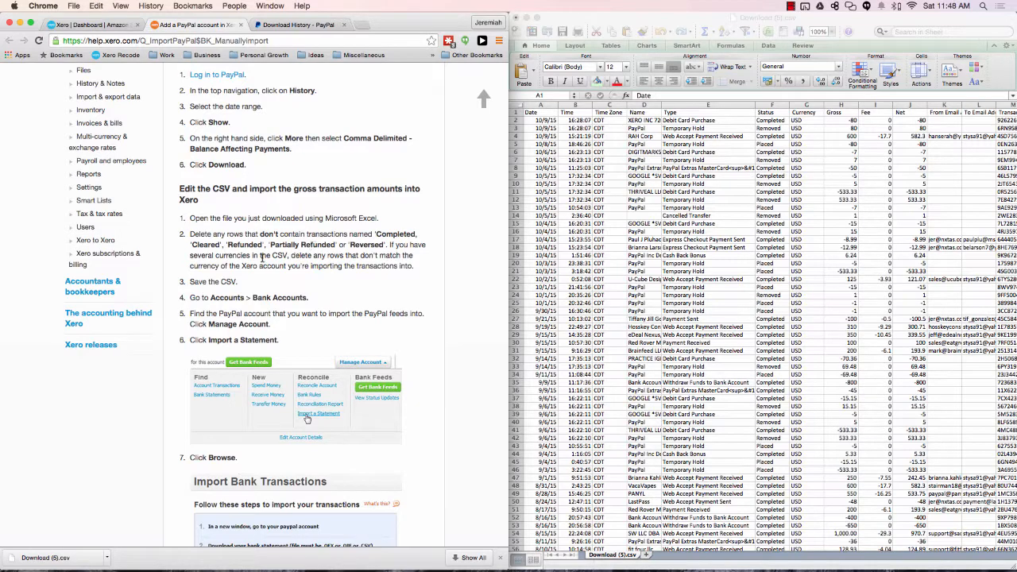
- Turn on filtering for the header row of the Download (5).csv sheet in Excel
{"action": "left_click", "coordinate": [769, 112]}
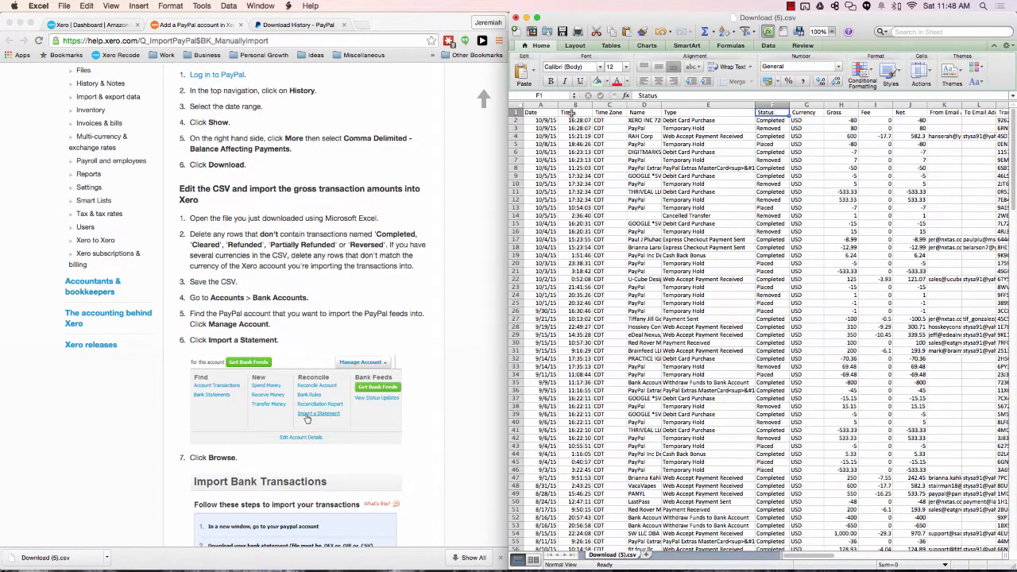
{"action": "left_click", "coordinate": [517, 112]}
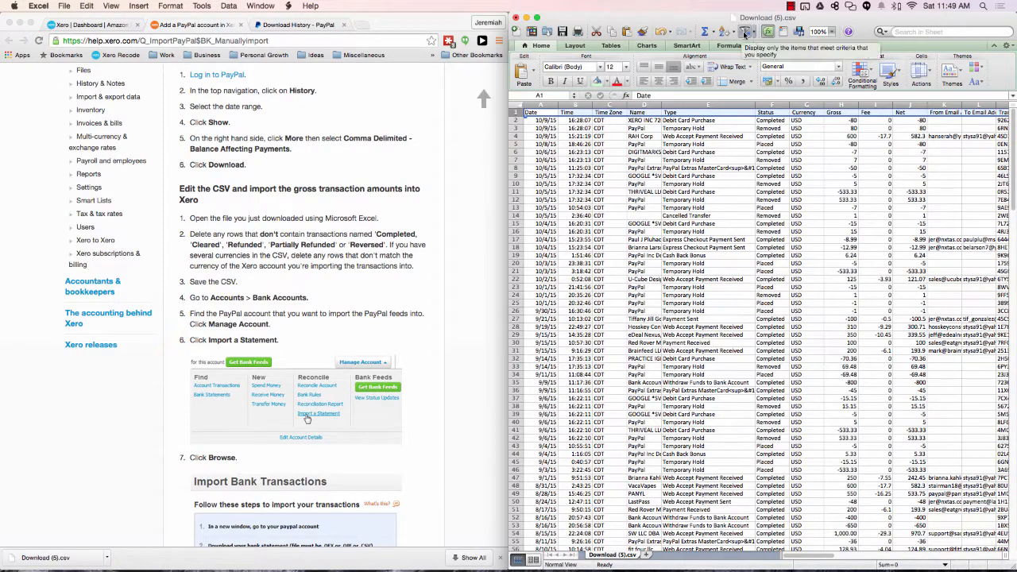
{"action": "left_click", "coordinate": [745, 32]}
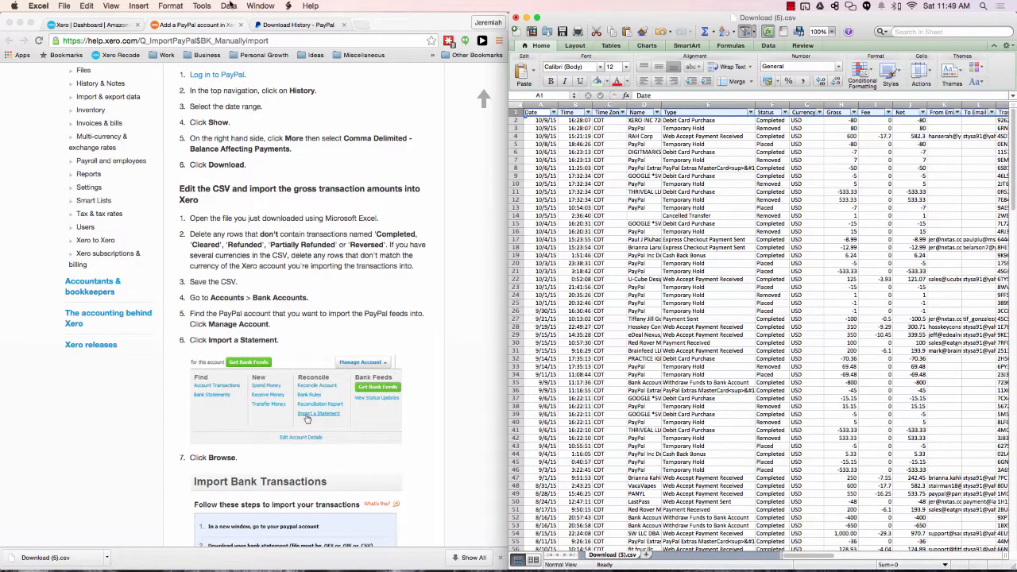
{"action": "left_click", "coordinate": [229, 6]}
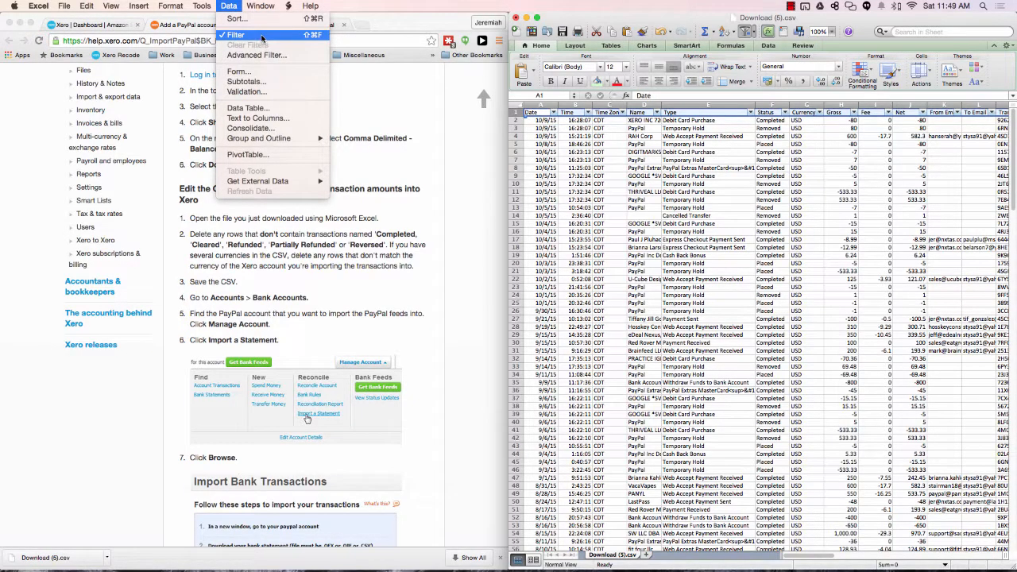
{"action": "left_click", "coordinate": [767, 121]}
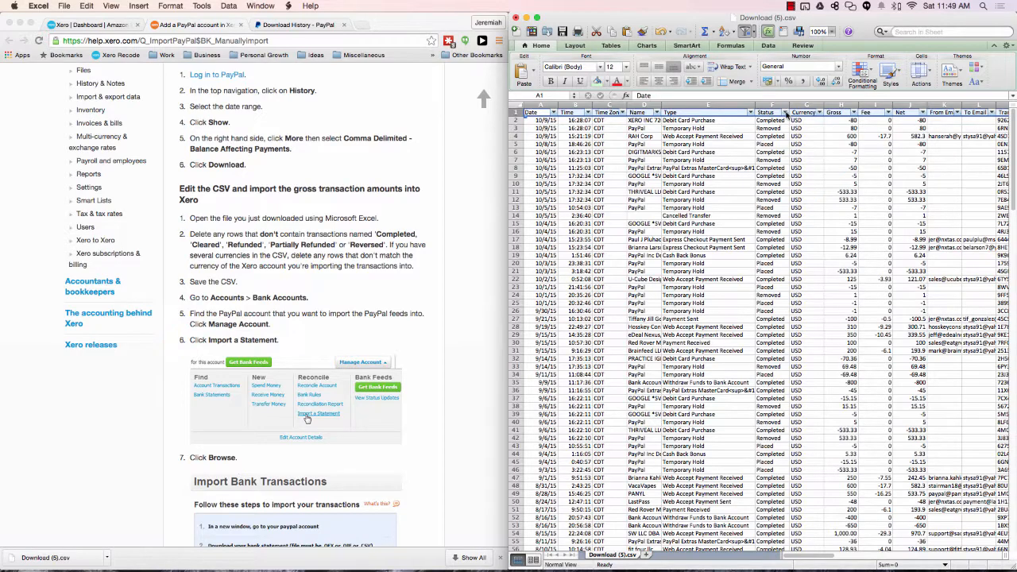
- Filter the Status column to exclude Completed, Cleared and Reversed, leaving only the Placed and Removed transactions
{"action": "left_click", "coordinate": [785, 114]}
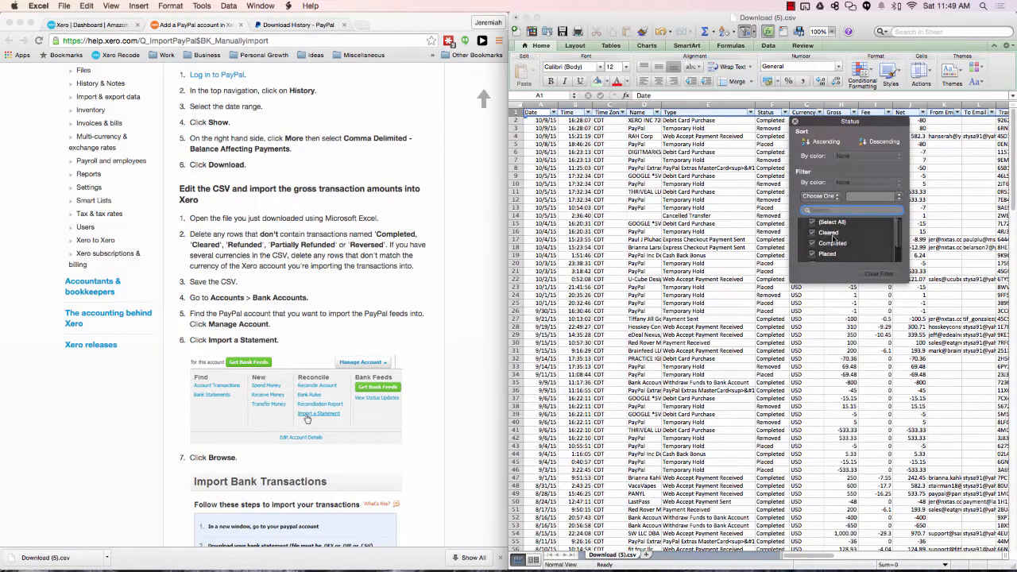
{"action": "scroll", "coordinate": [810, 248], "scroll_direction": "down", "scroll_amount": 1}
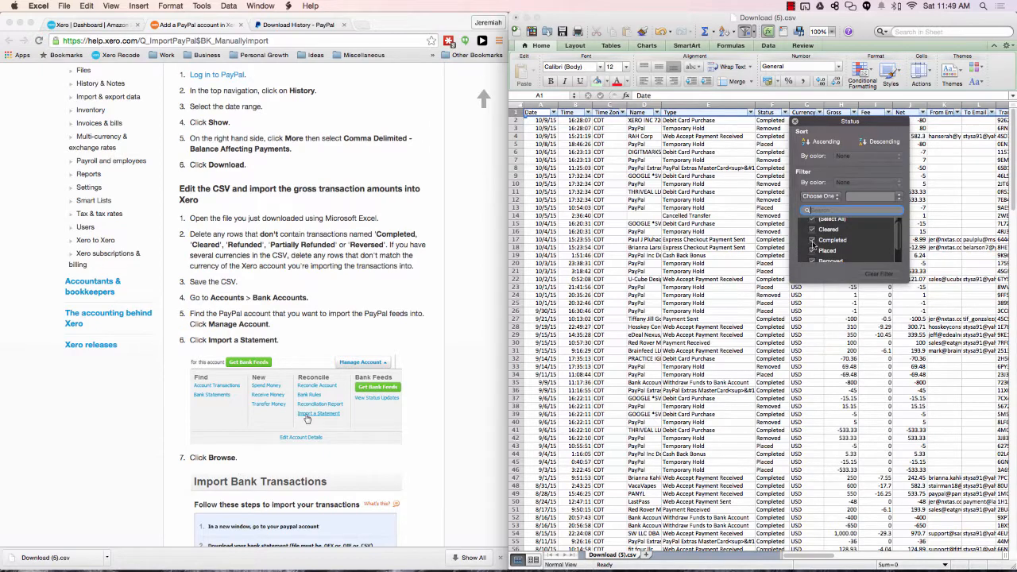
{"action": "left_click", "coordinate": [812, 239]}
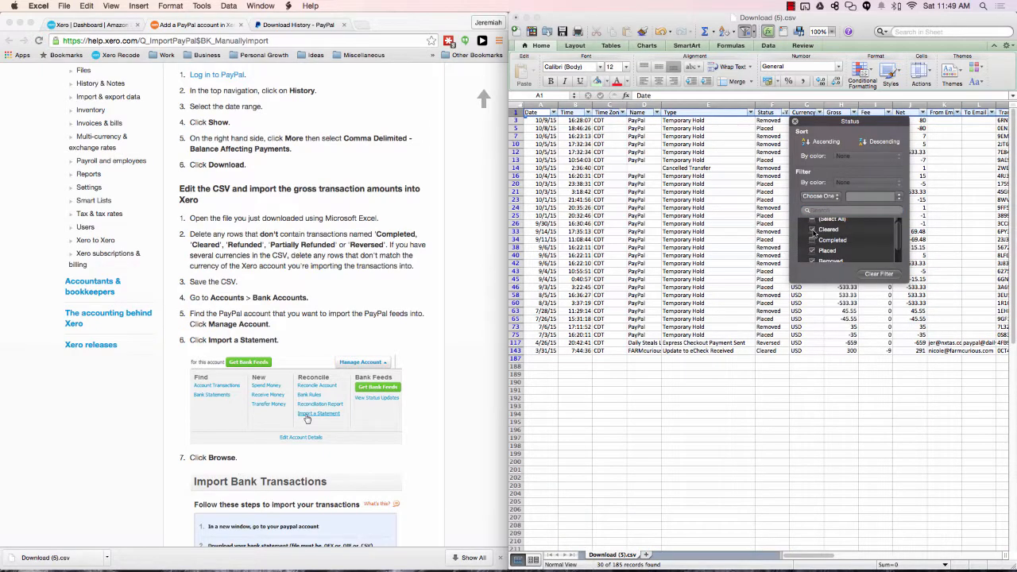
{"action": "left_click", "coordinate": [812, 230]}
{"action": "scroll", "coordinate": [823, 240], "scroll_direction": "down", "scroll_amount": 1}
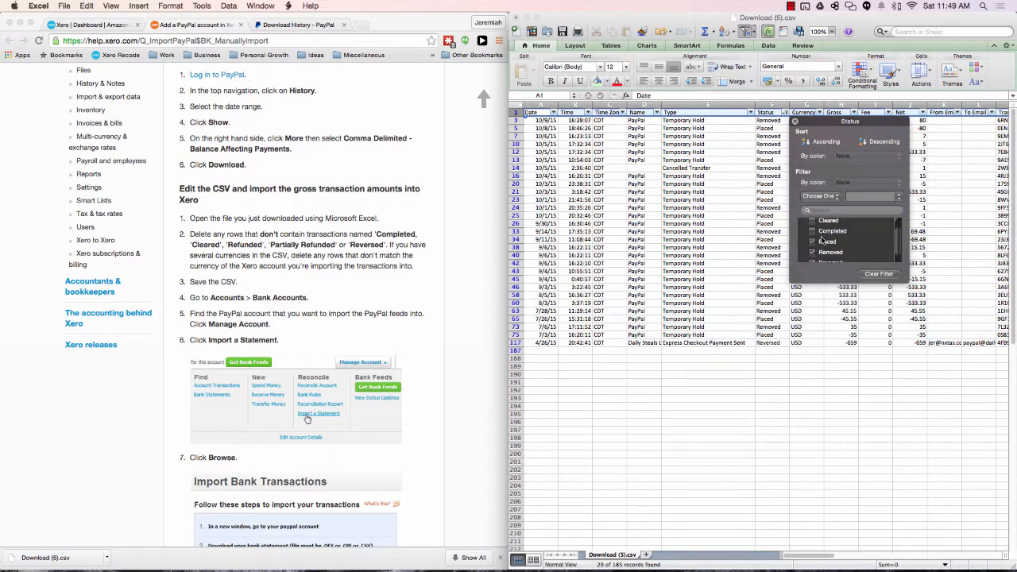
{"action": "scroll", "coordinate": [823, 240], "scroll_direction": "down", "scroll_amount": 1}
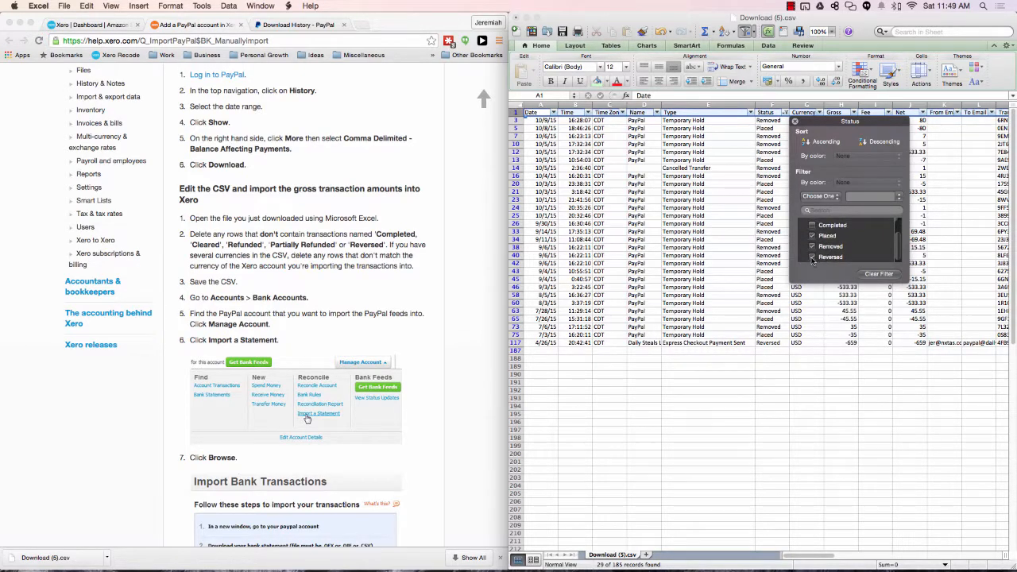
{"action": "left_click", "coordinate": [812, 258]}
{"action": "scroll", "coordinate": [849, 242], "scroll_direction": "up", "scroll_amount": 2}
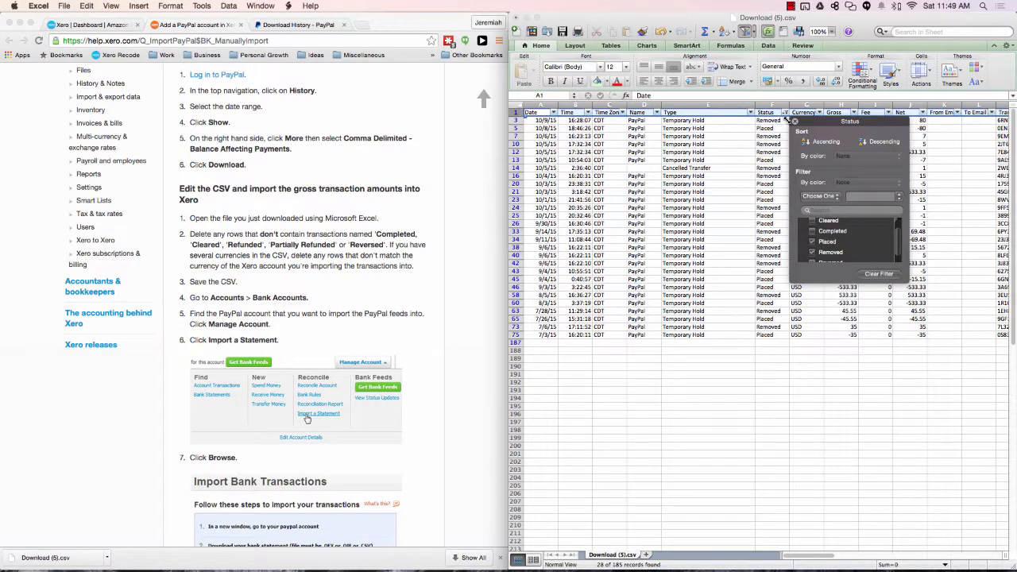
{"action": "left_click", "coordinate": [794, 121]}
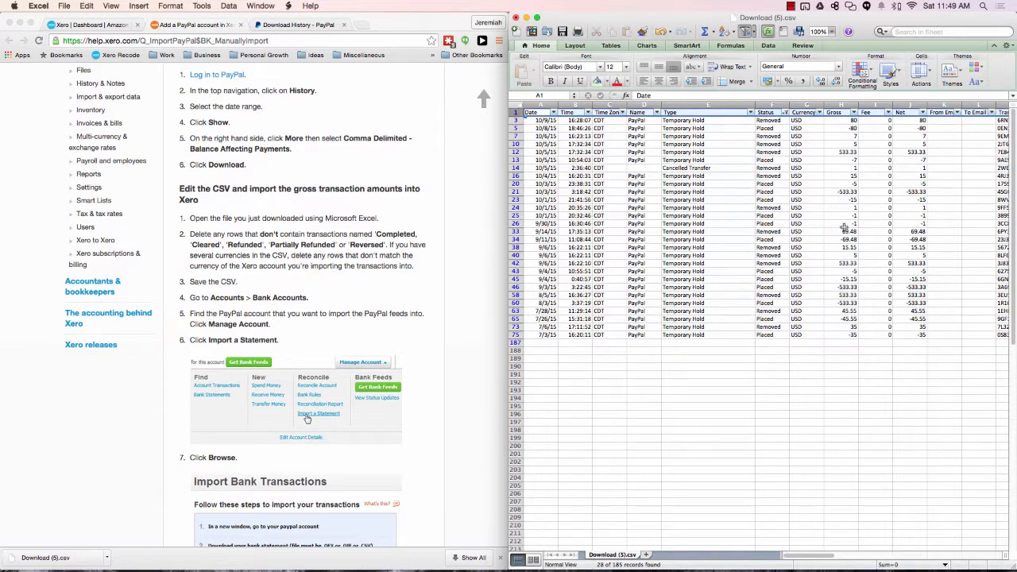
- Delete all the filtered transaction rows below the header
{"action": "left_click_drag", "start_coordinate": [514, 120], "coordinate": [517, 336]}
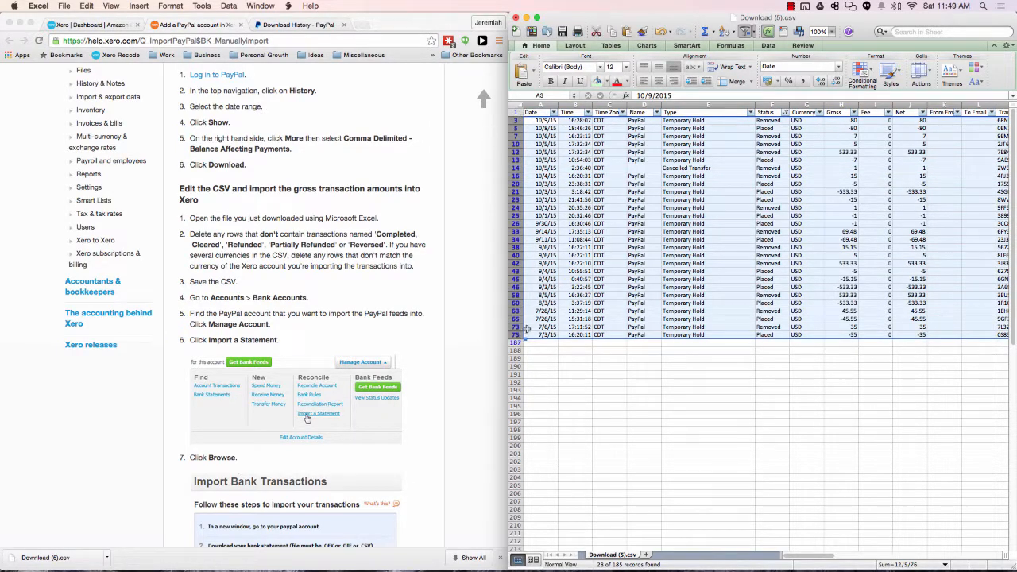
{"action": "right_click", "coordinate": [516, 143]}
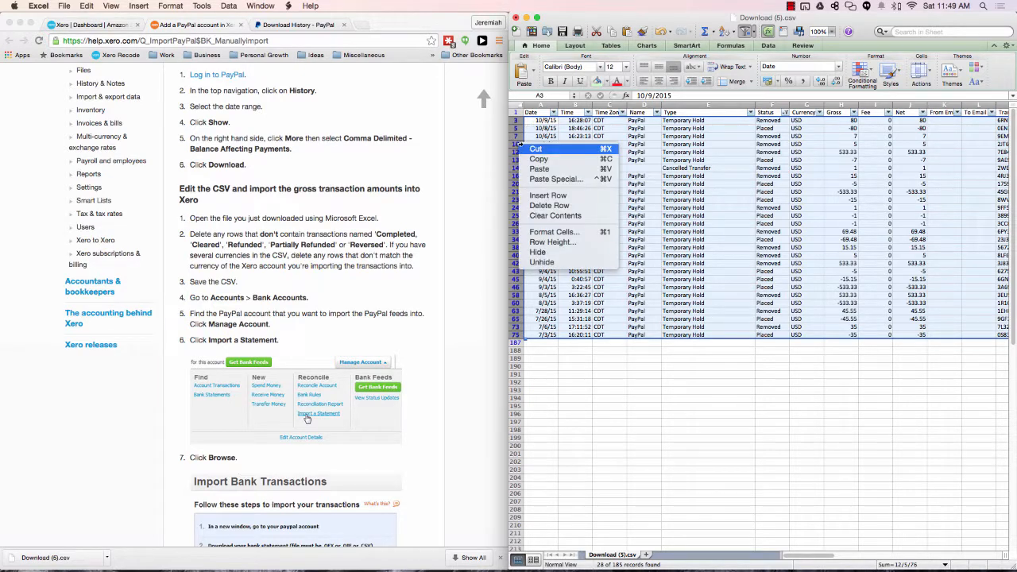
{"action": "left_click", "coordinate": [561, 205]}
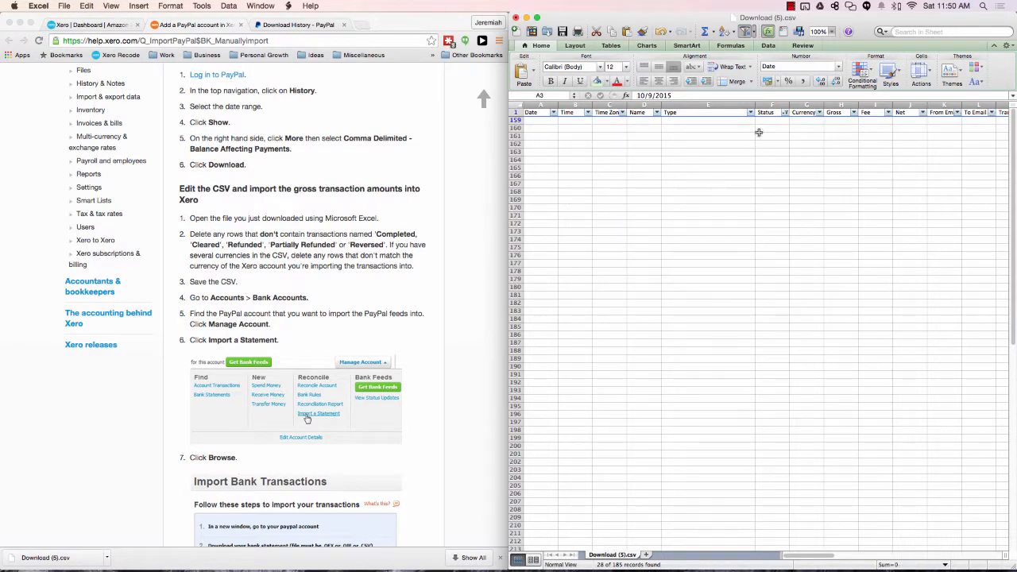
- Clear the Status column's filter to show the remaining transactions
{"action": "left_click", "coordinate": [785, 114]}
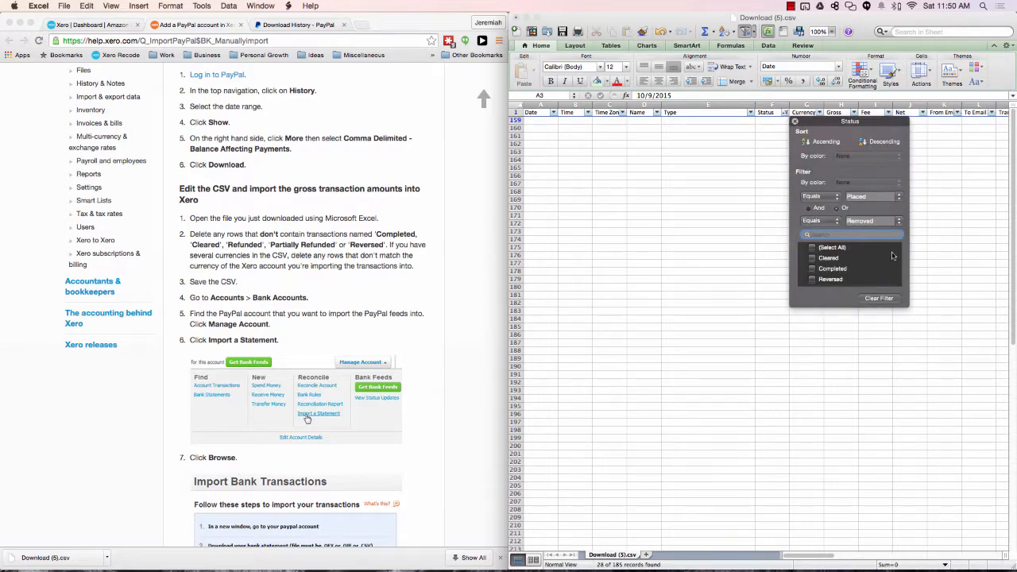
{"action": "left_click", "coordinate": [879, 299]}
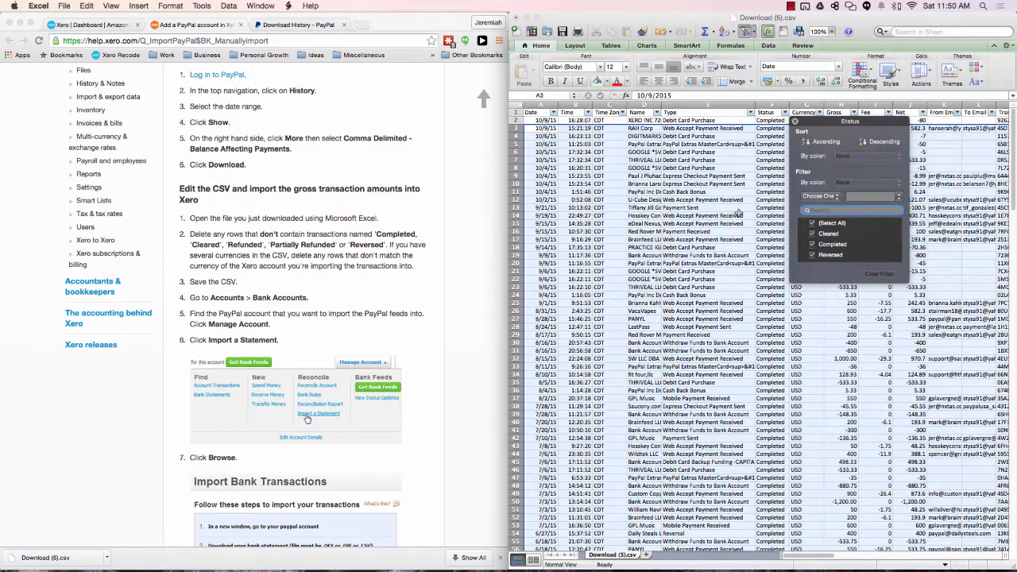
{"action": "left_click", "coordinate": [735, 216]}
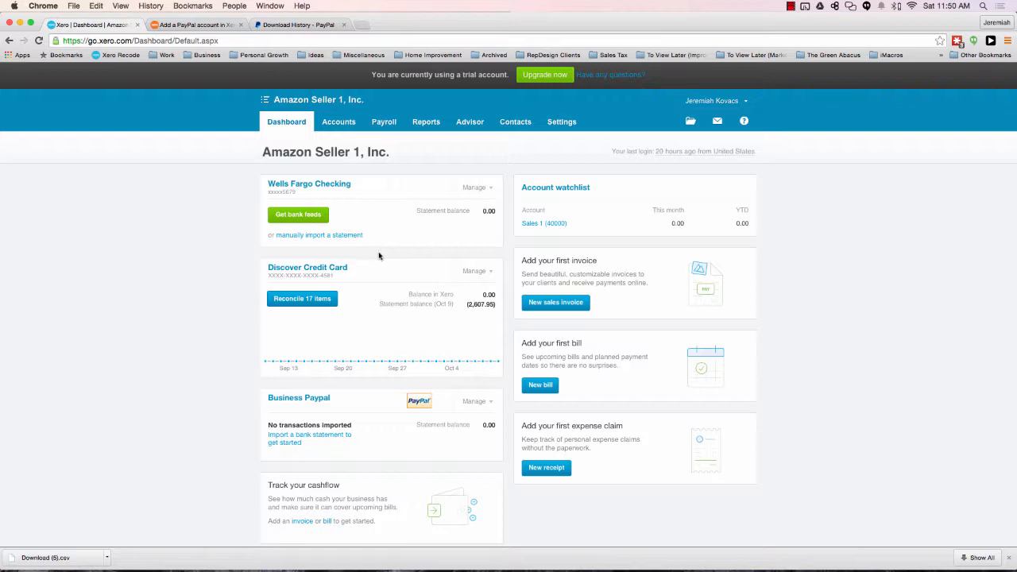
- In Xero, upload Download (5).csv from the Desktop as a statement import for the Business Paypal account
{"action": "left_click", "coordinate": [492, 405]}
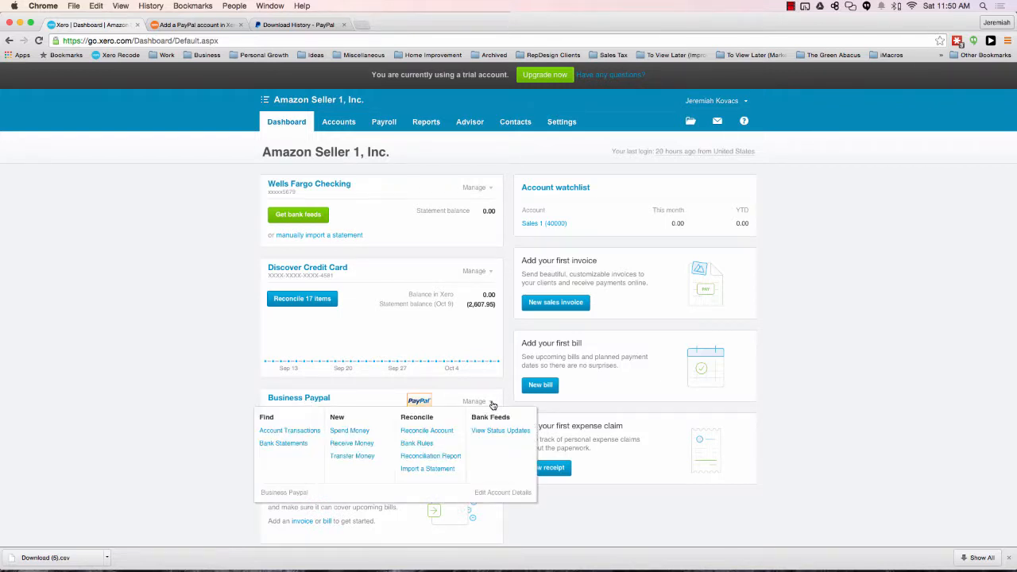
{"action": "left_click", "coordinate": [429, 469]}
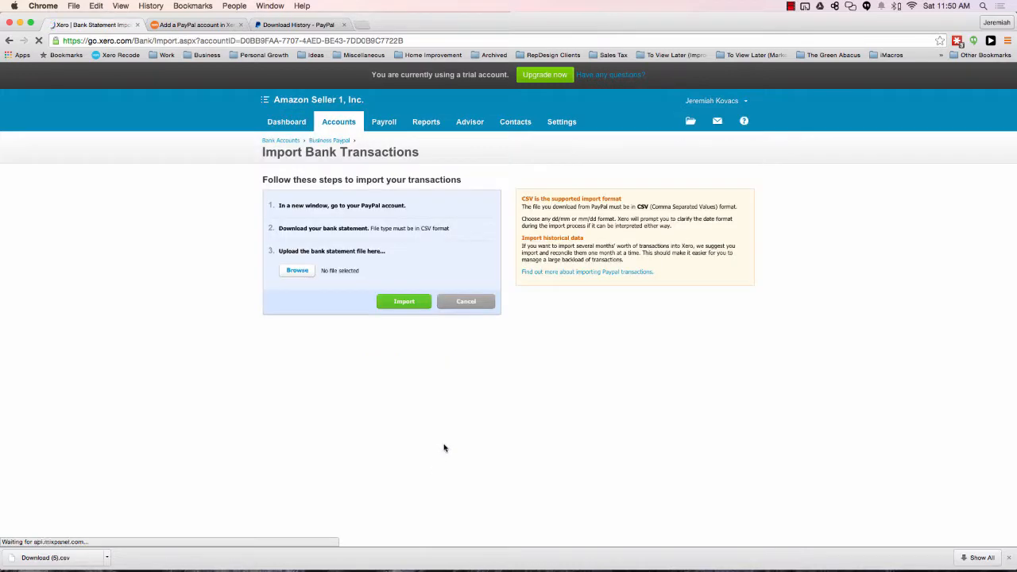
{"action": "left_click", "coordinate": [298, 271]}
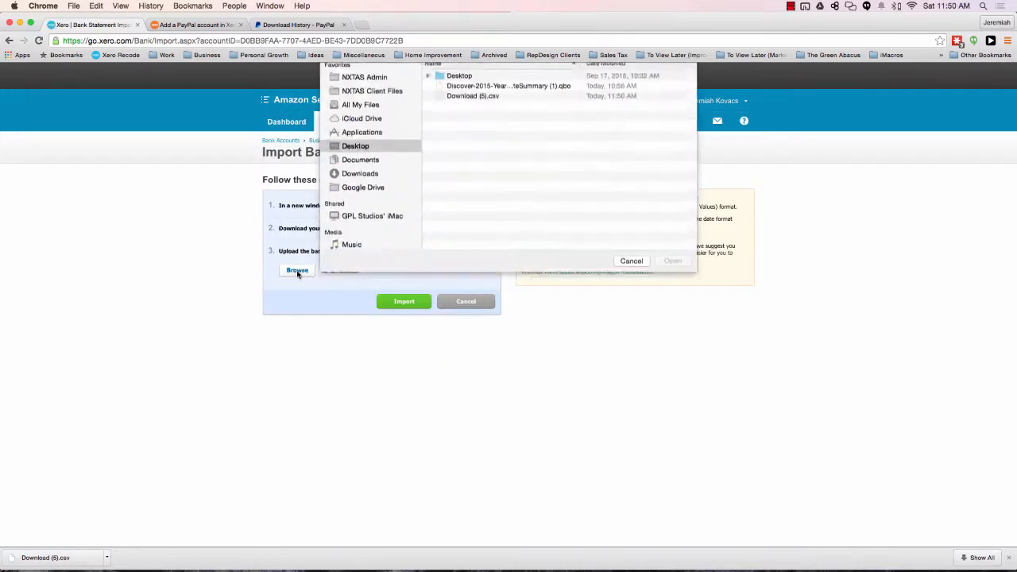
{"action": "left_click", "coordinate": [493, 125]}
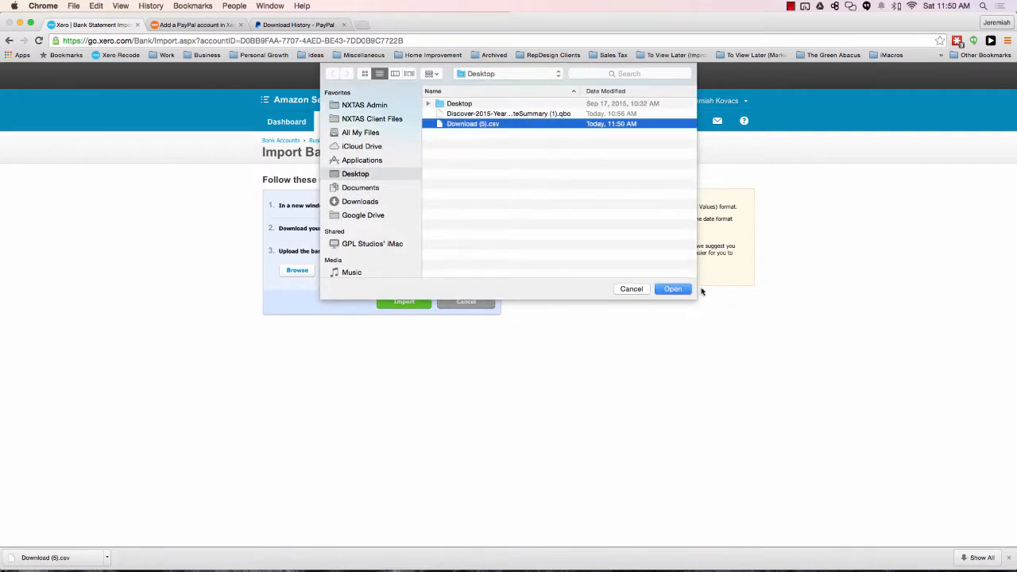
{"action": "left_click", "coordinate": [673, 289]}
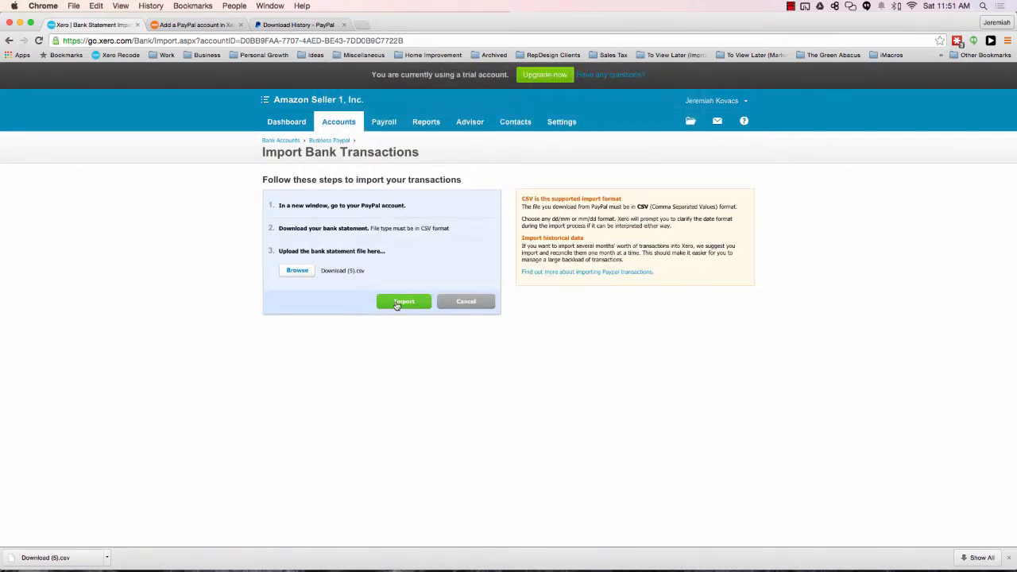
{"action": "left_click", "coordinate": [396, 304]}
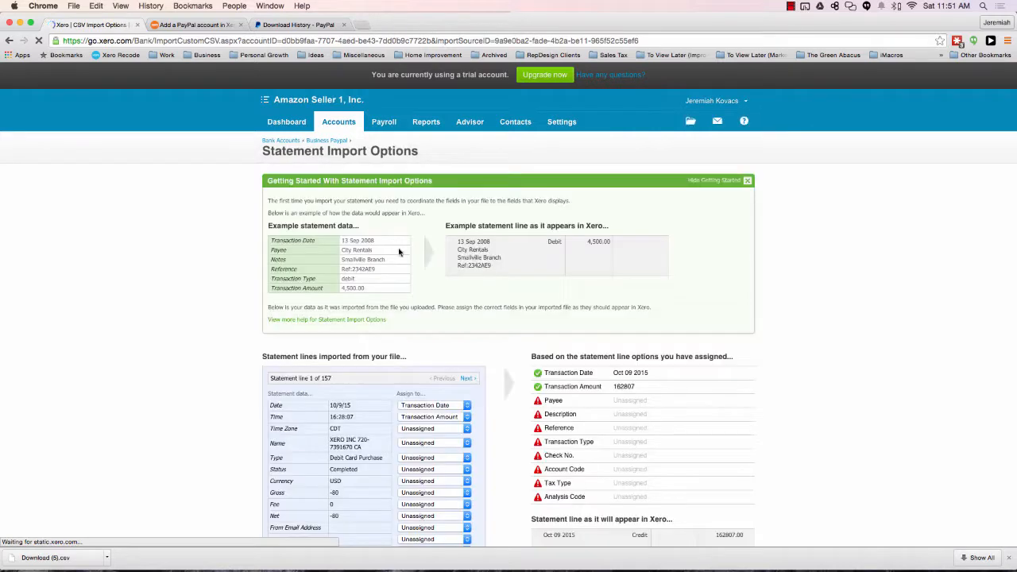
- Hide the Getting Started guide and examine the imported statement fields alongside their current Xero assignments
{"action": "left_click", "coordinate": [748, 181]}
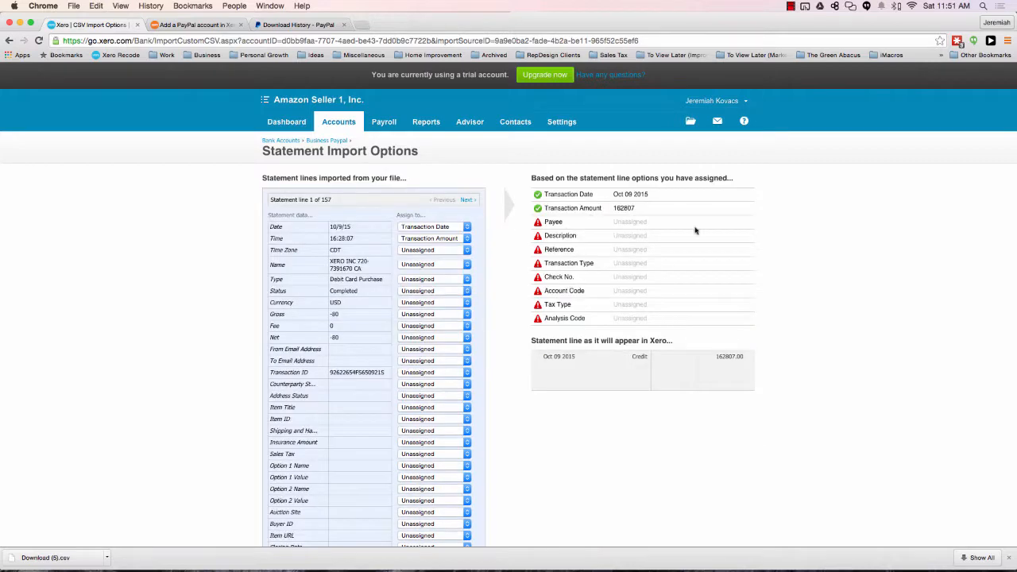
{"action": "scroll", "coordinate": [778, 167], "scroll_direction": "down", "scroll_amount": 2}
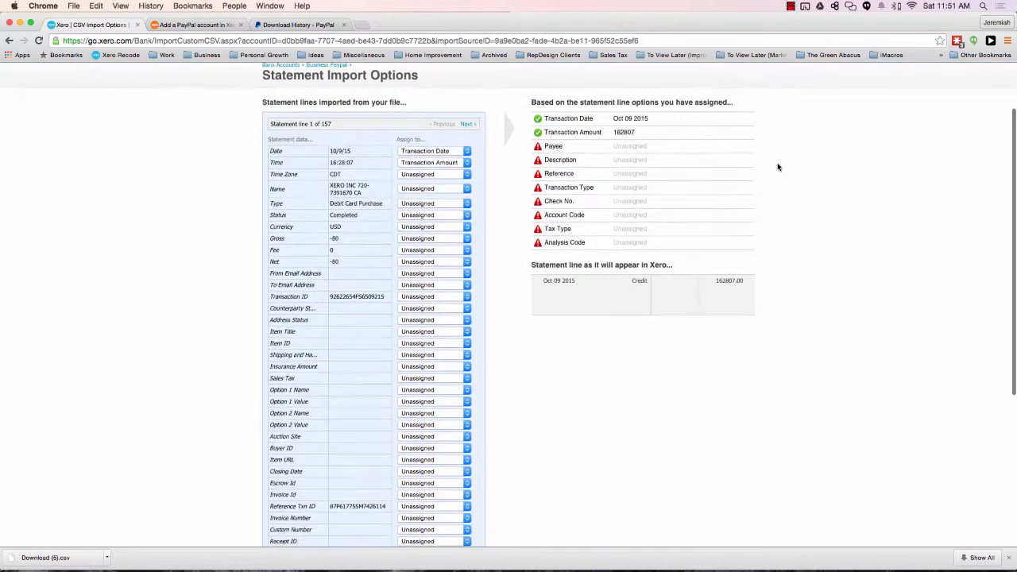
{"action": "scroll", "coordinate": [755, 168], "scroll_direction": "down", "scroll_amount": 2}
{"action": "scroll", "coordinate": [514, 199], "scroll_direction": "up", "scroll_amount": 5}
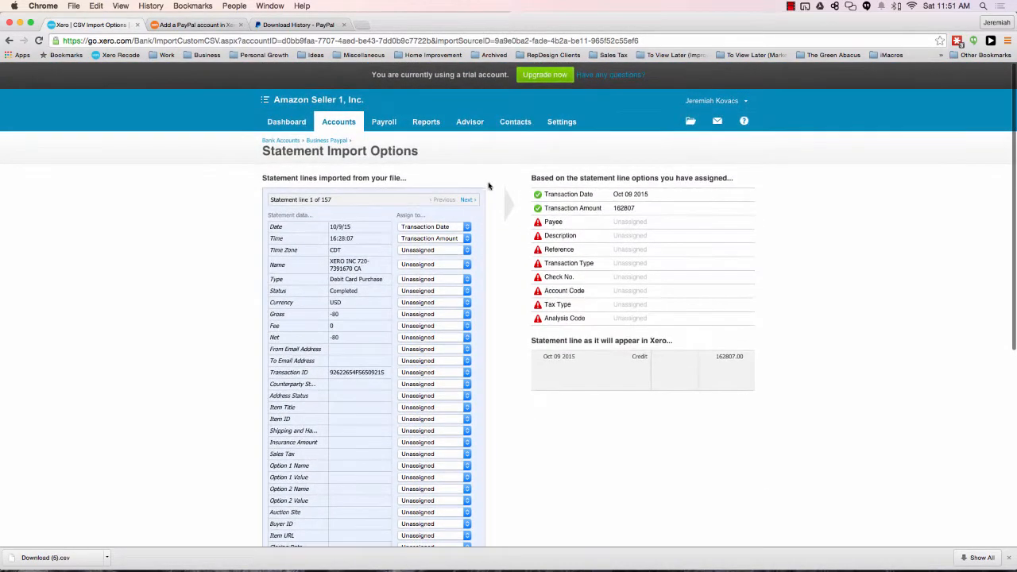
{"action": "scroll", "coordinate": [487, 185], "scroll_direction": "down", "scroll_amount": 5}
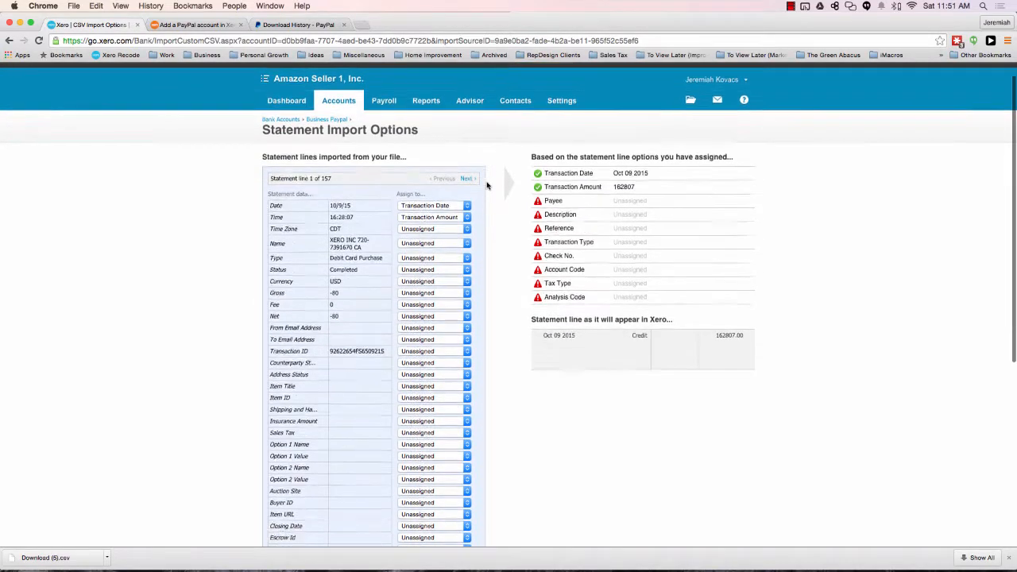
{"action": "scroll", "coordinate": [487, 185], "scroll_direction": "up", "scroll_amount": 4}
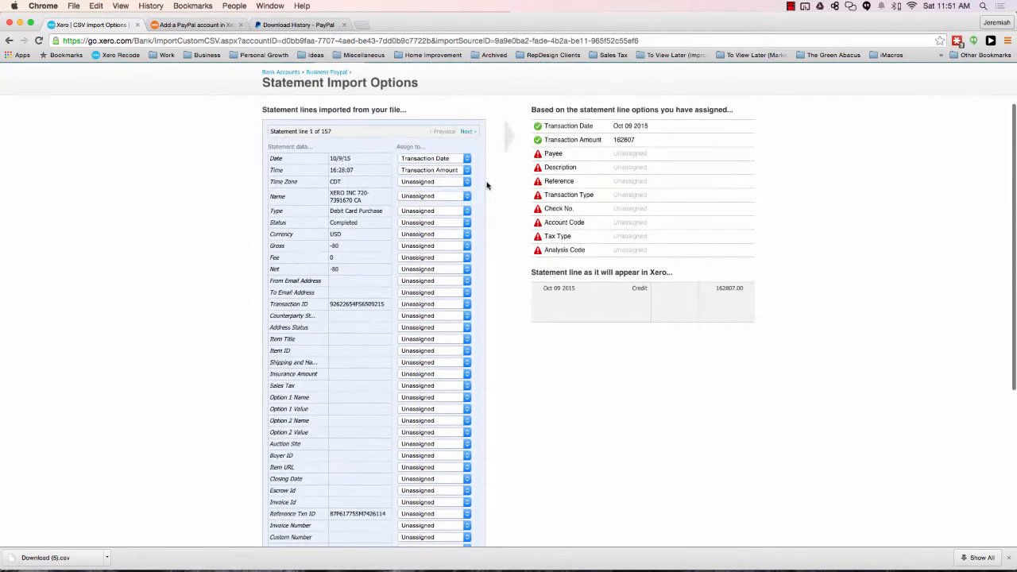
{"action": "scroll", "coordinate": [493, 170], "scroll_direction": "up", "scroll_amount": 1}
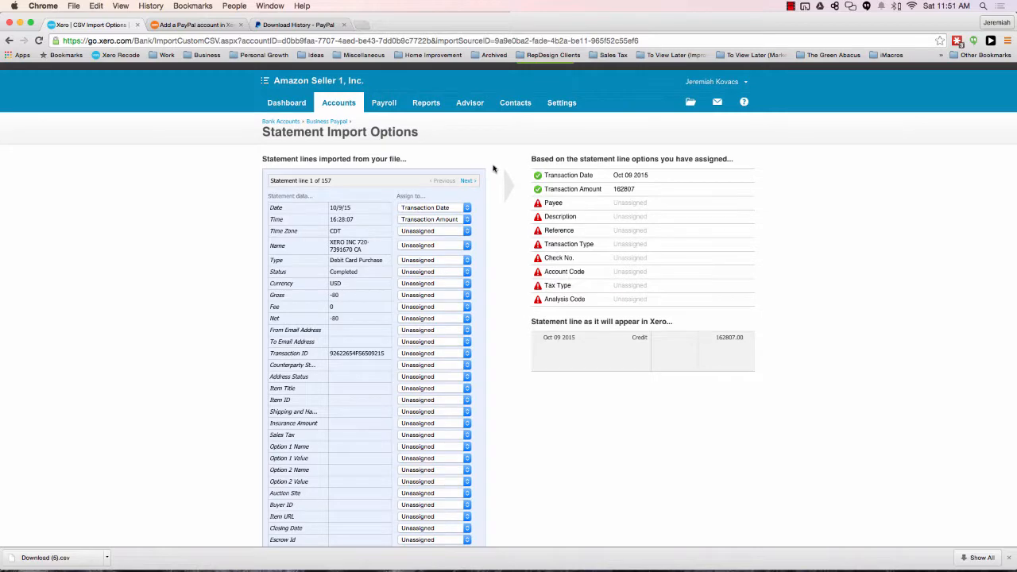
{"action": "scroll", "coordinate": [495, 171], "scroll_direction": "down", "scroll_amount": 1}
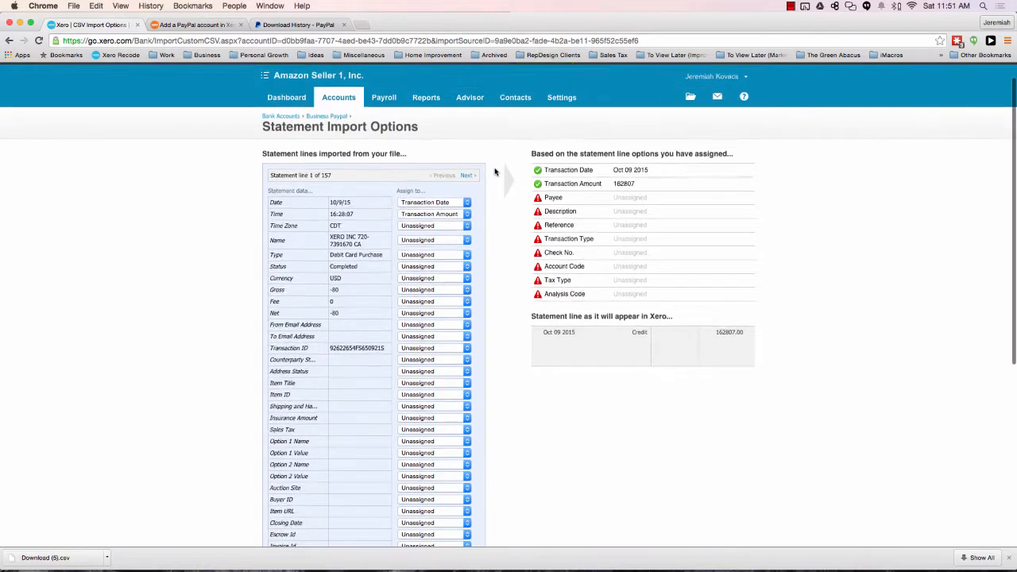
{"action": "scroll", "coordinate": [495, 171], "scroll_direction": "down", "scroll_amount": 1}
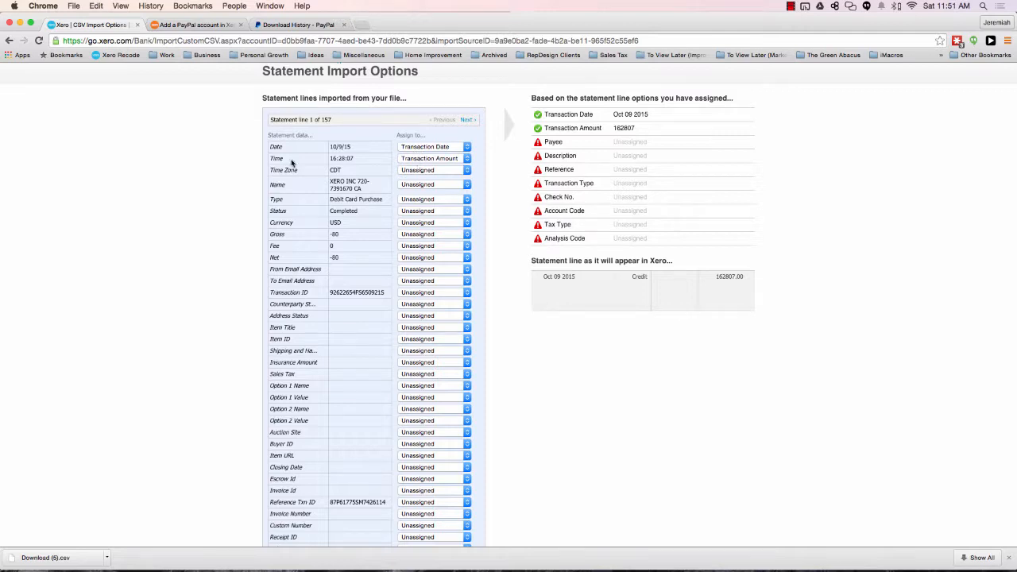
- Set the Time field to Unassigned and assign the Name field to Payee
{"action": "left_click", "coordinate": [416, 159]}
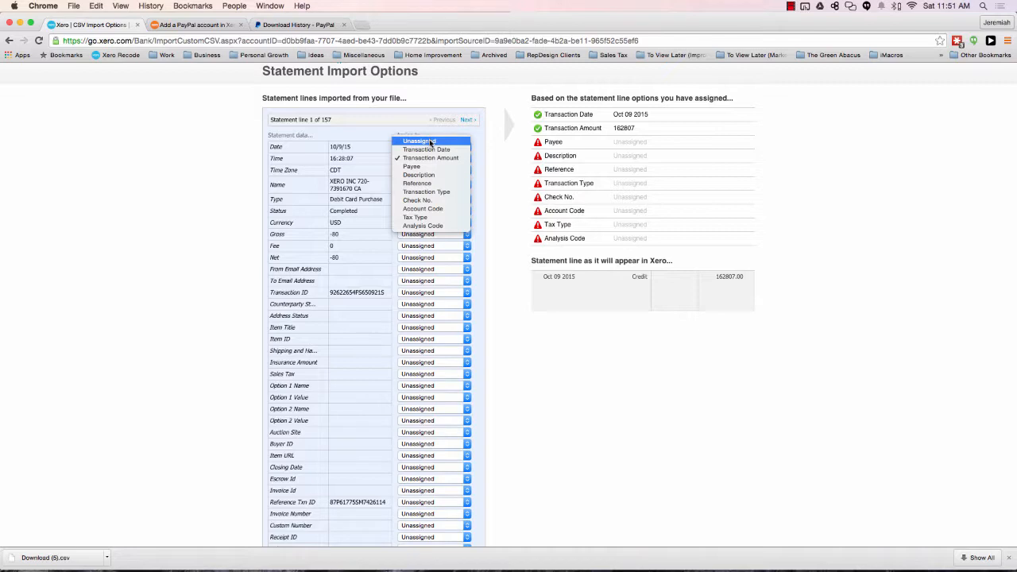
{"action": "left_click", "coordinate": [430, 141]}
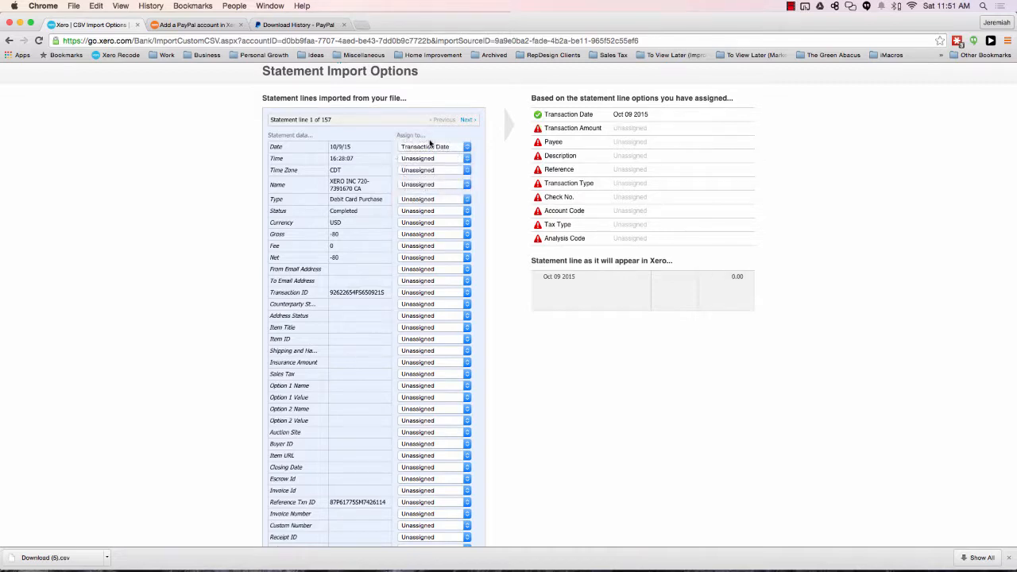
{"action": "left_click", "coordinate": [411, 186]}
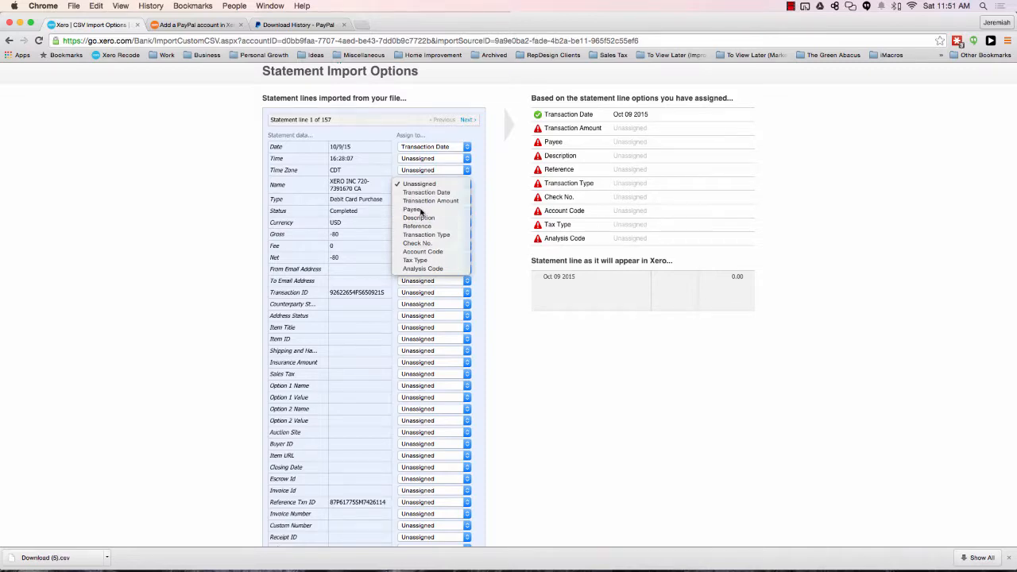
{"action": "left_click", "coordinate": [413, 209]}
- Assign the Gross field to Transaction Amount and the Transaction ID field to Reference
{"action": "scroll", "coordinate": [446, 187], "scroll_direction": "down", "scroll_amount": 1}
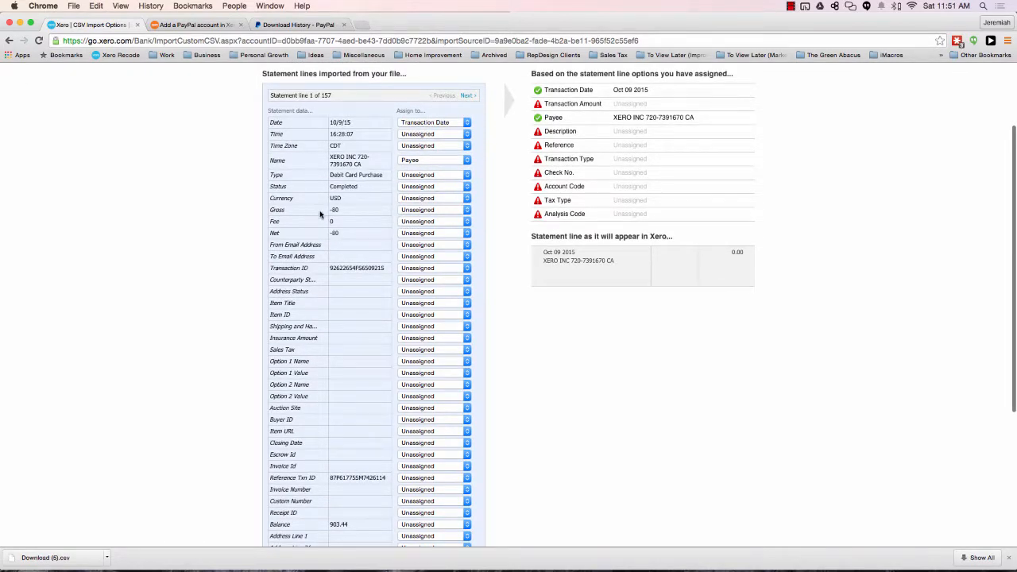
{"action": "left_click", "coordinate": [413, 212]}
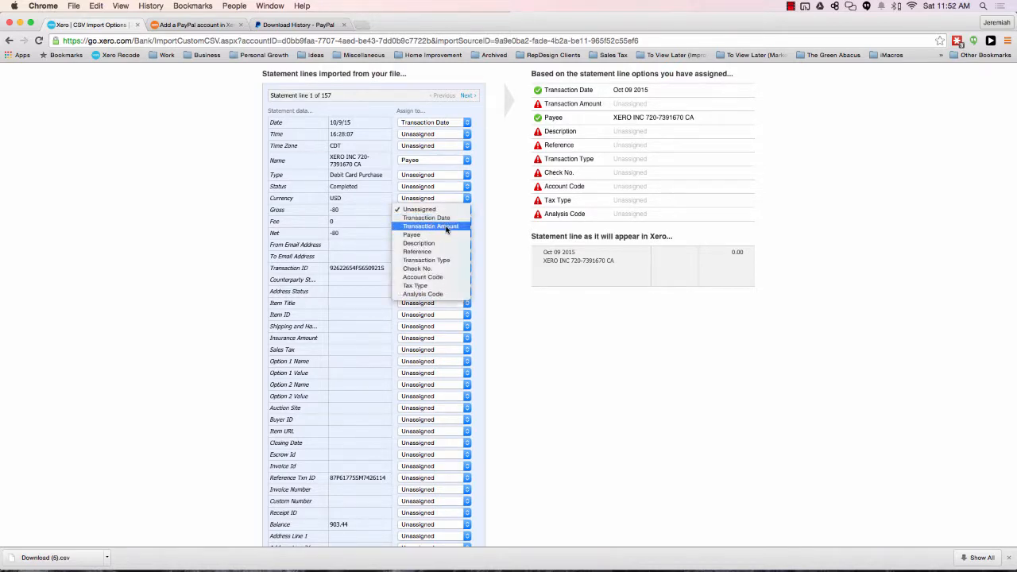
{"action": "left_click", "coordinate": [446, 228]}
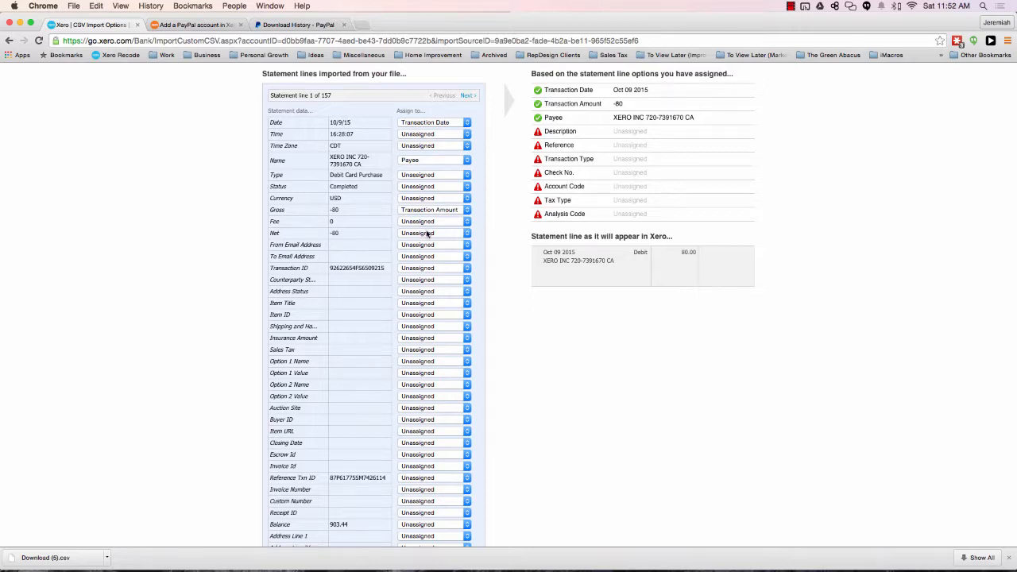
{"action": "left_click", "coordinate": [434, 271]}
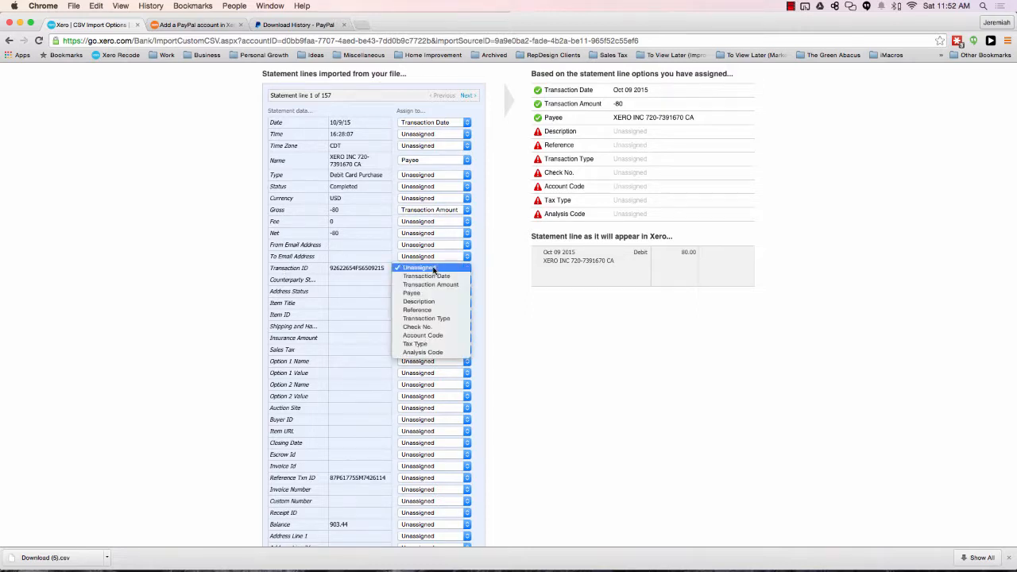
{"action": "left_click", "coordinate": [442, 310]}
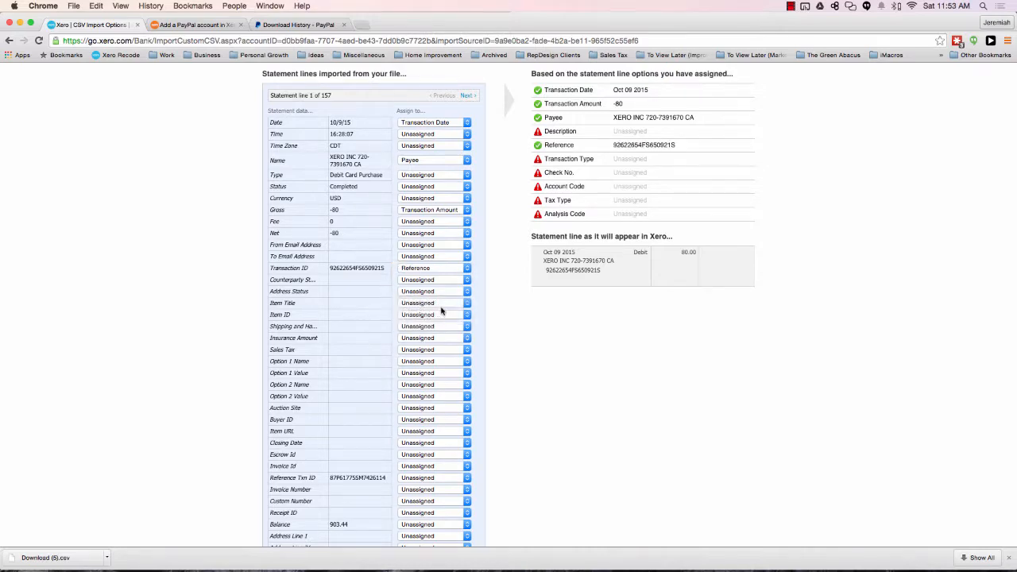
- Save the import options with the column-heading line excluded, and acknowledge the import results
{"action": "scroll", "coordinate": [447, 159], "scroll_direction": "down", "scroll_amount": 3}
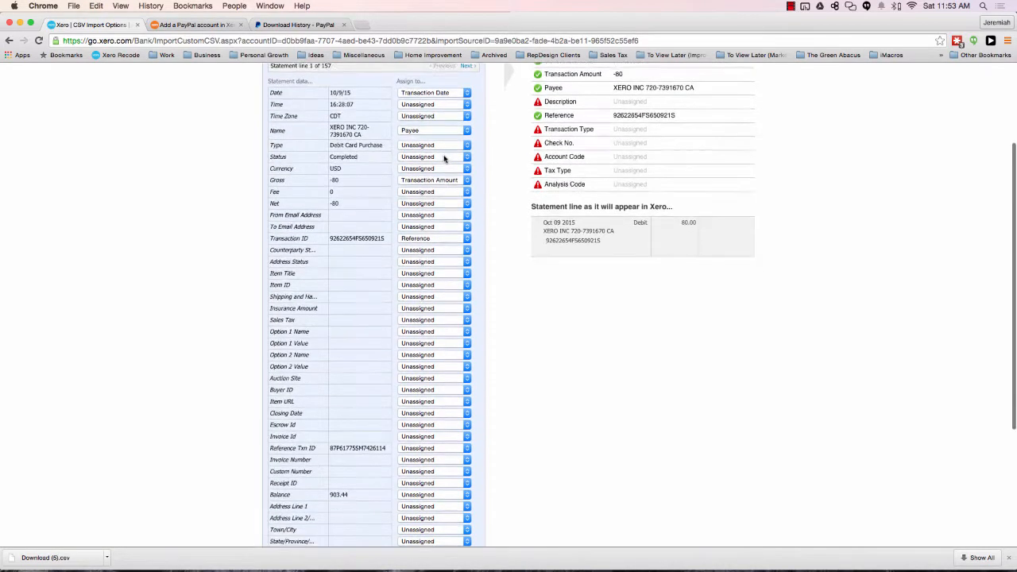
{"action": "scroll", "coordinate": [445, 159], "scroll_direction": "down", "scroll_amount": 2}
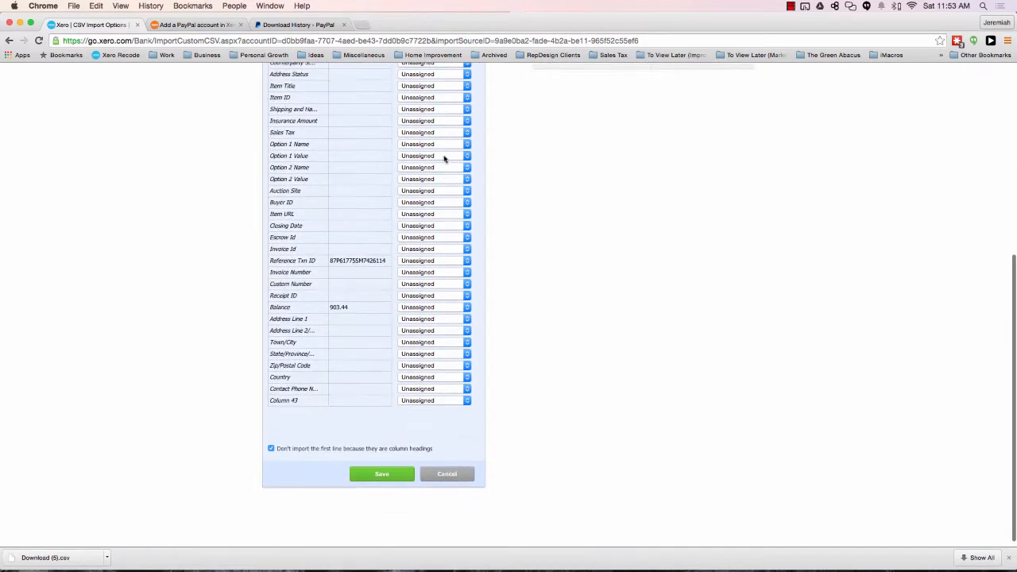
{"action": "scroll", "coordinate": [444, 158], "scroll_direction": "down", "scroll_amount": 1}
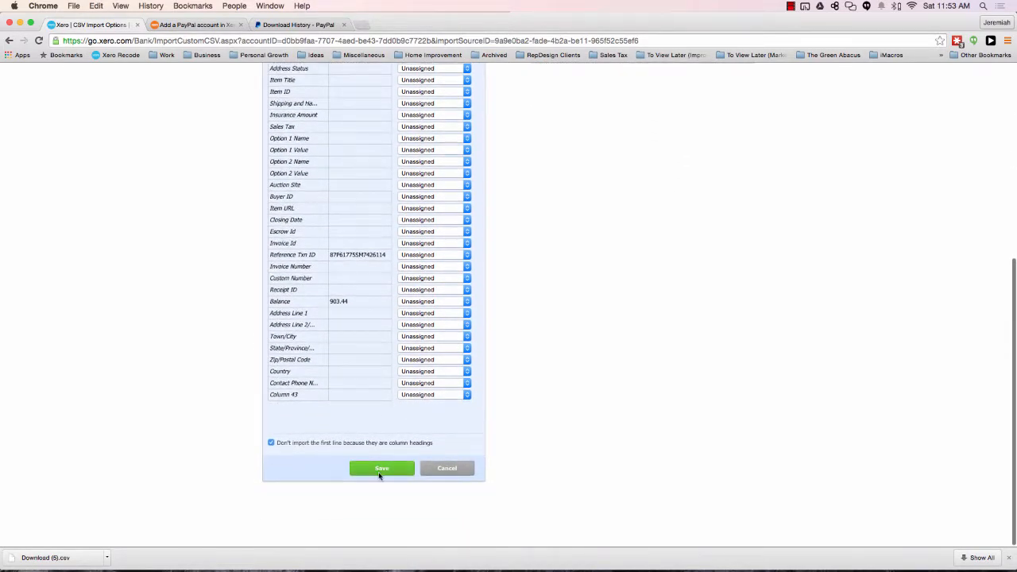
{"action": "left_click", "coordinate": [390, 467]}
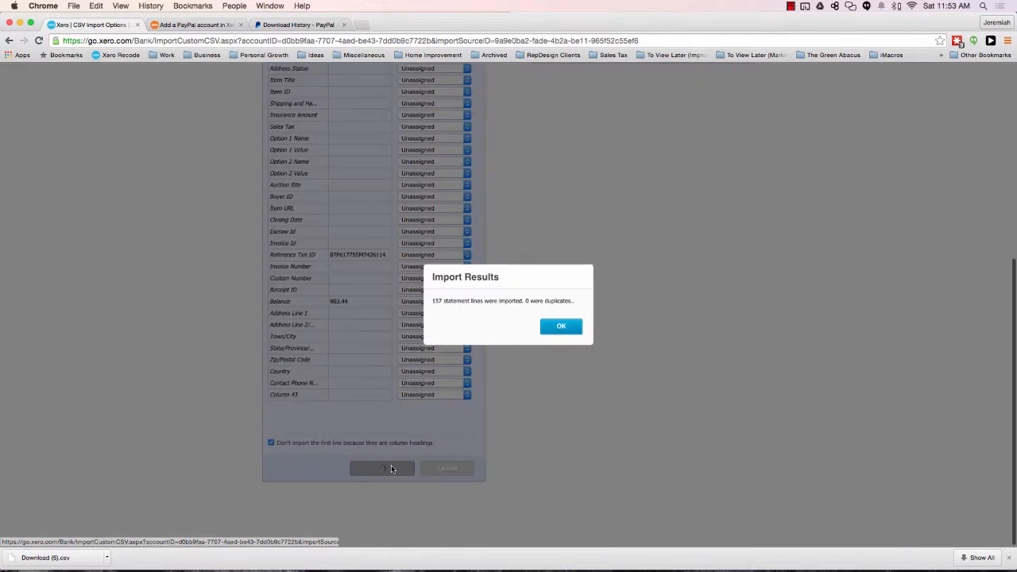
{"action": "left_click", "coordinate": [561, 326]}
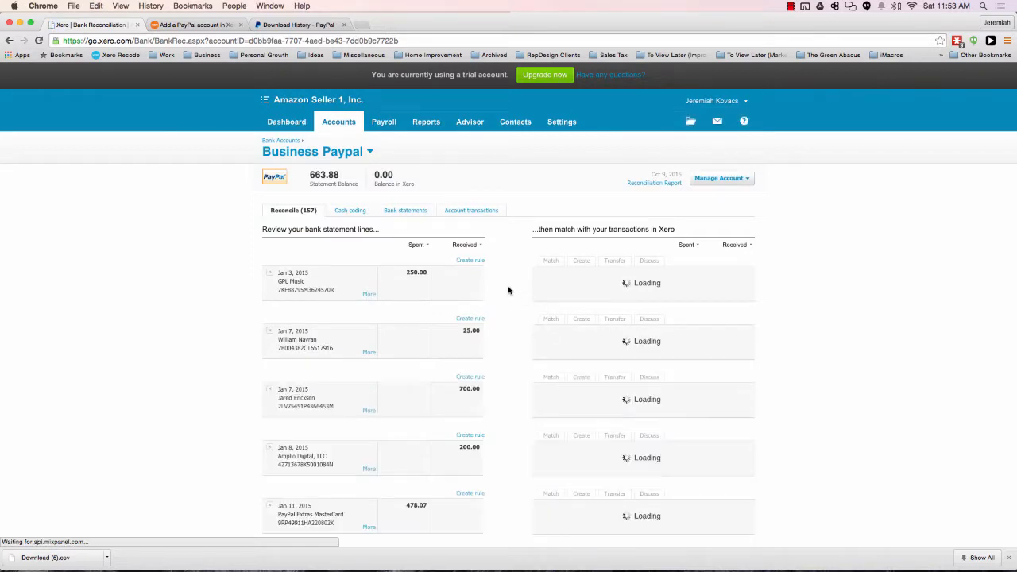
{"action": "scroll", "coordinate": [502, 255], "scroll_direction": "down", "scroll_amount": 1}
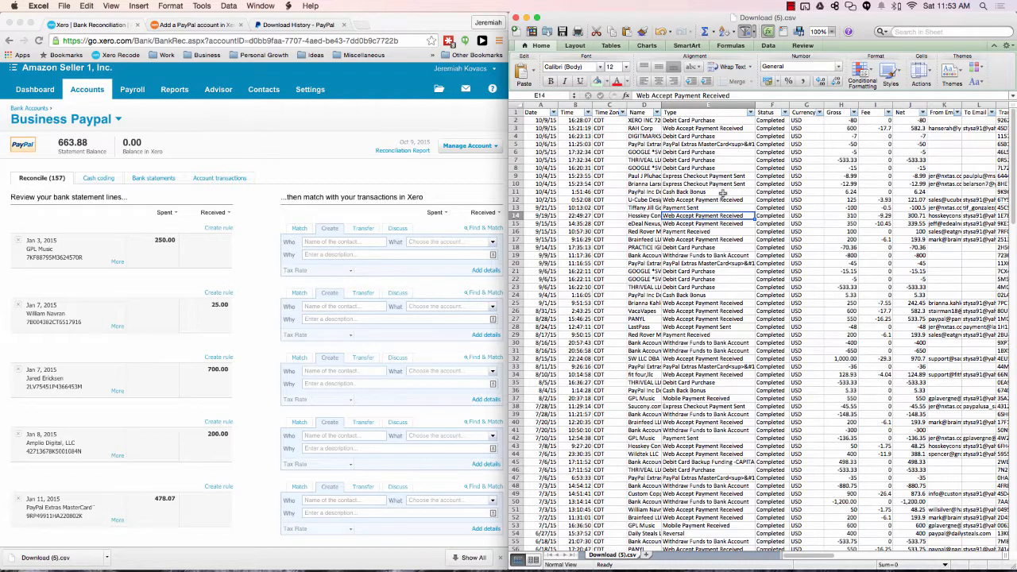
- Switch to Download (5).csv in Excel and delete the Gross column
{"action": "left_click", "coordinate": [849, 106]}
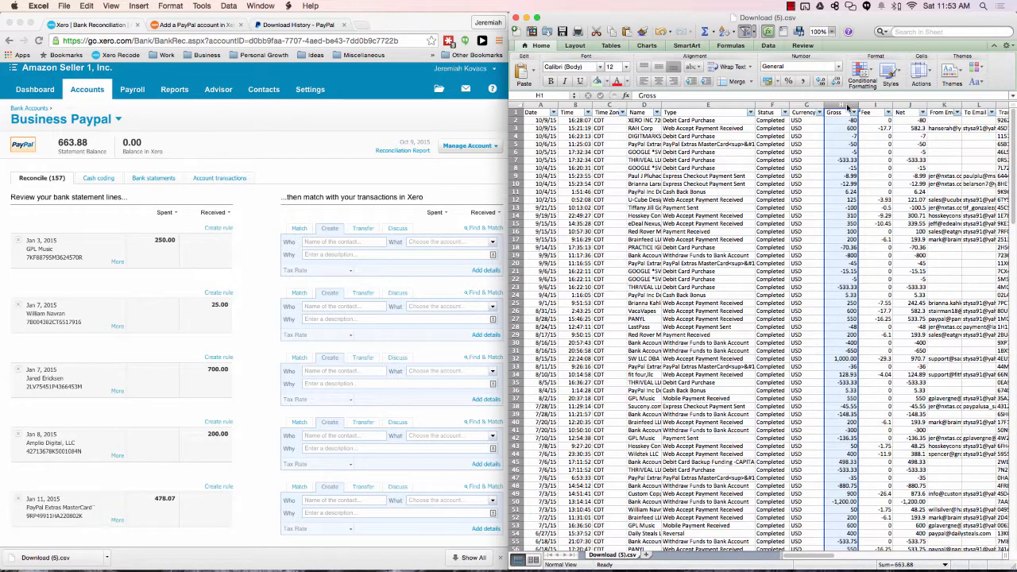
{"action": "right_click", "coordinate": [849, 107]}
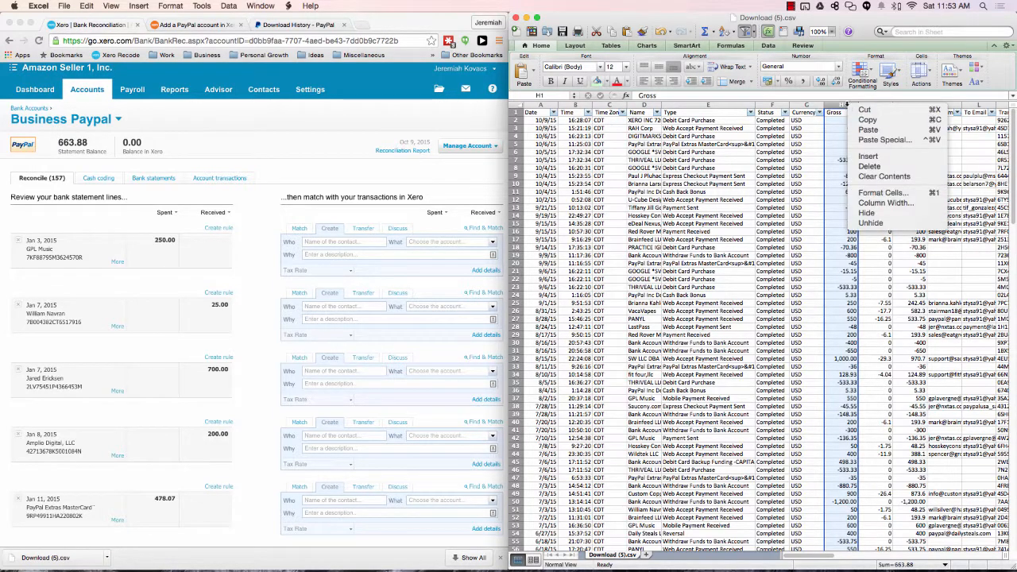
{"action": "left_click", "coordinate": [870, 166]}
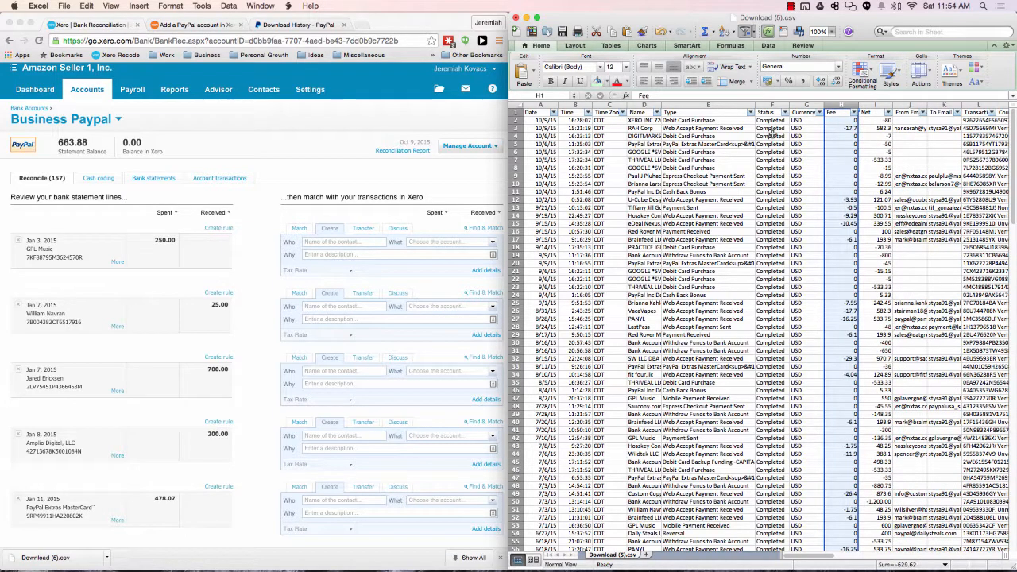
- Insert a new column before the Name column and give it the header NAME
{"action": "left_click", "coordinate": [648, 105]}
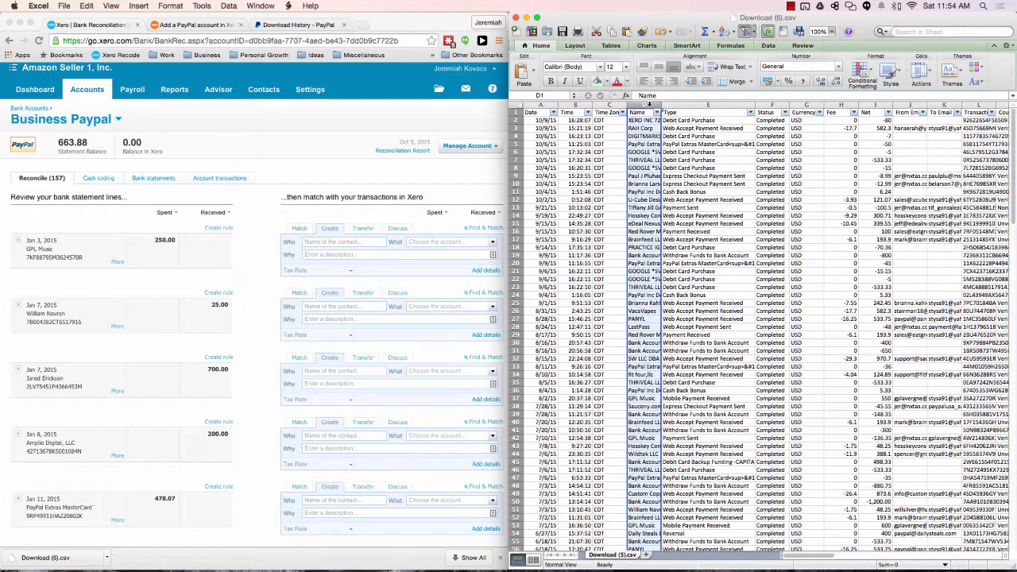
{"action": "right_click", "coordinate": [649, 105]}
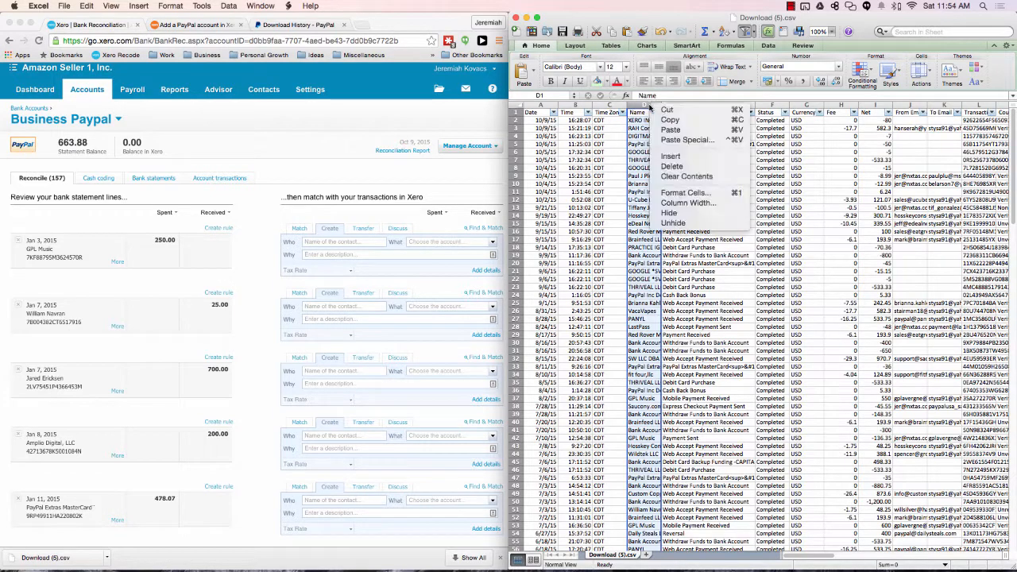
{"action": "left_click", "coordinate": [695, 159]}
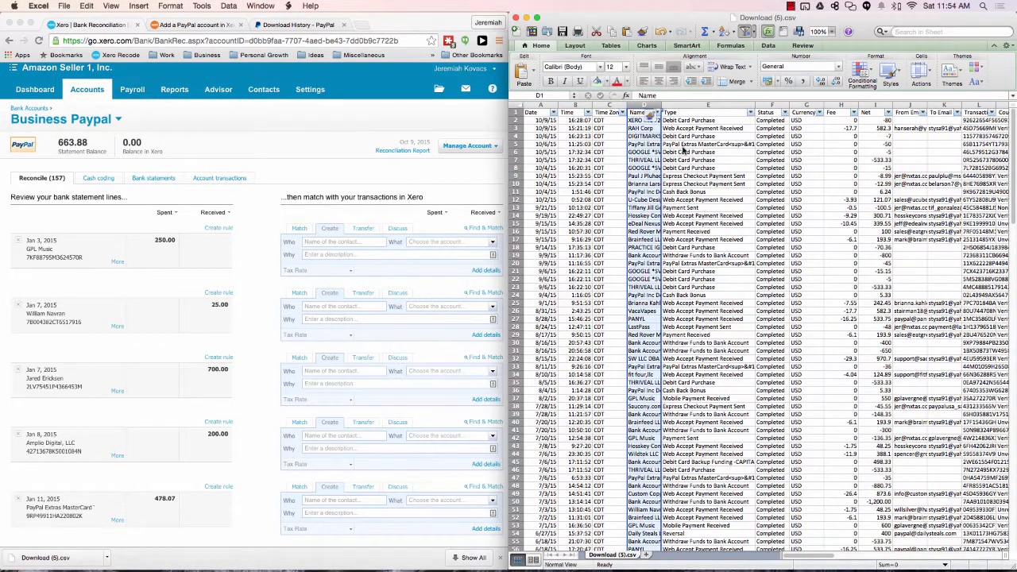
{"action": "left_click", "coordinate": [649, 114]}
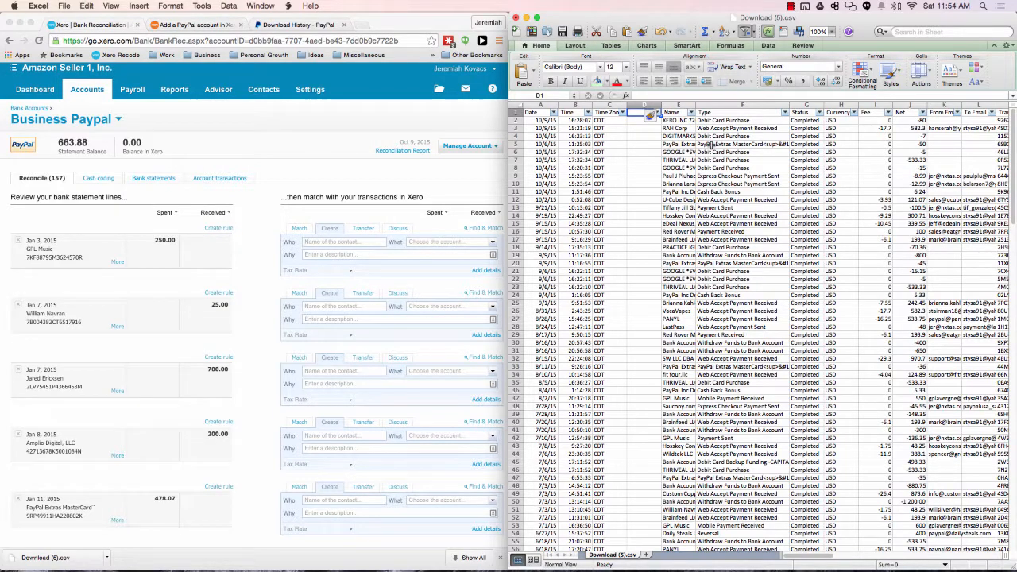
{"action": "type", "text": "N"}
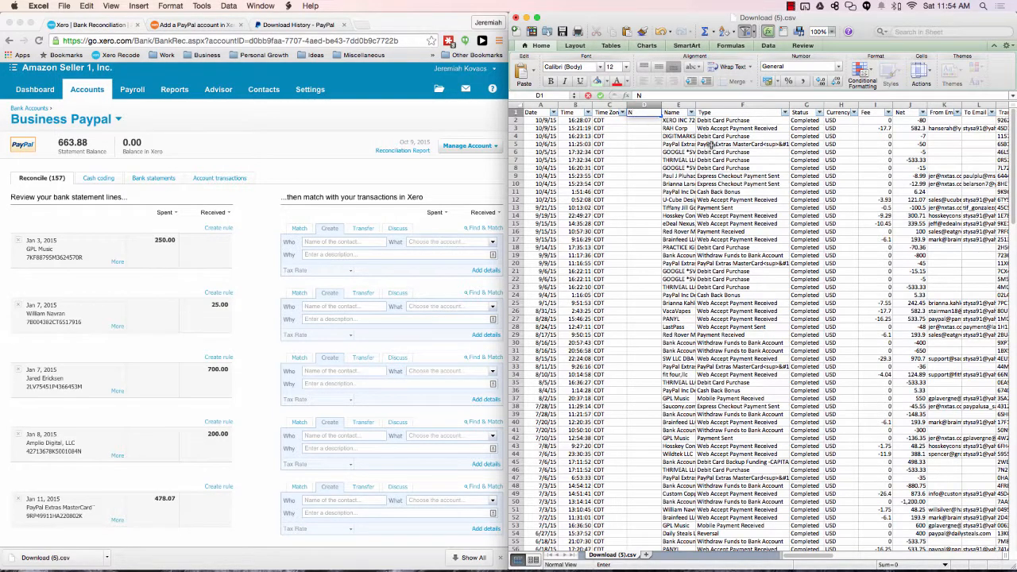
{"action": "type", "text": "AME"}
{"action": "key", "text": "Return"}
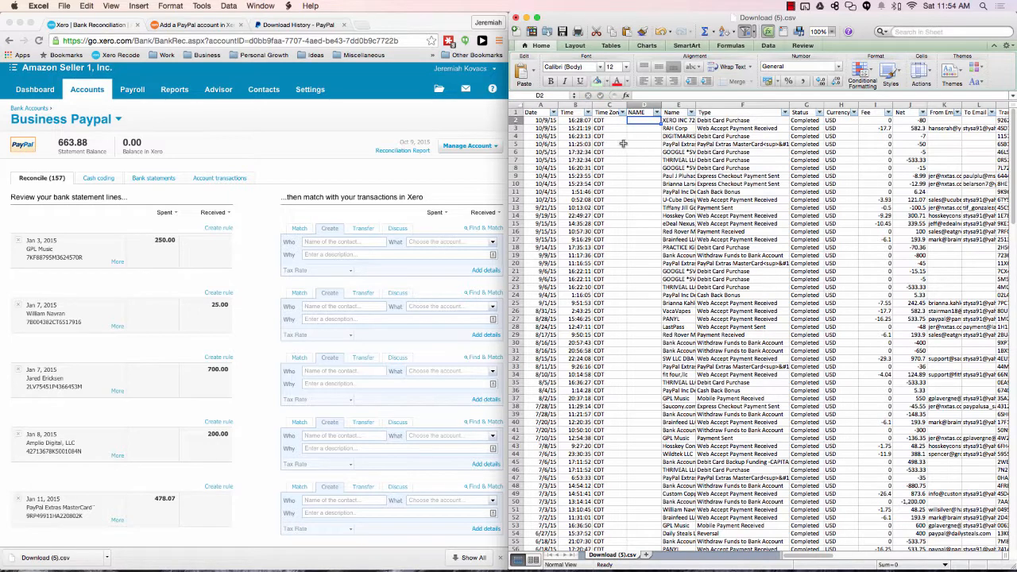
- Enter PAYPAL in the first data row of the new NAME column and fill it down the transaction rows
{"action": "type", "text": "PAYPAL"}
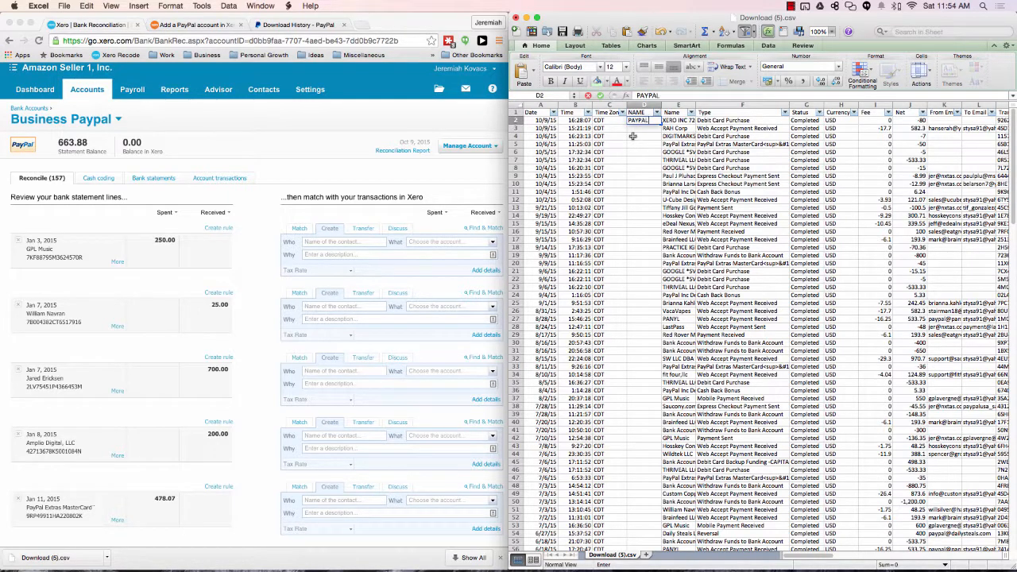
{"action": "left_click", "coordinate": [640, 121]}
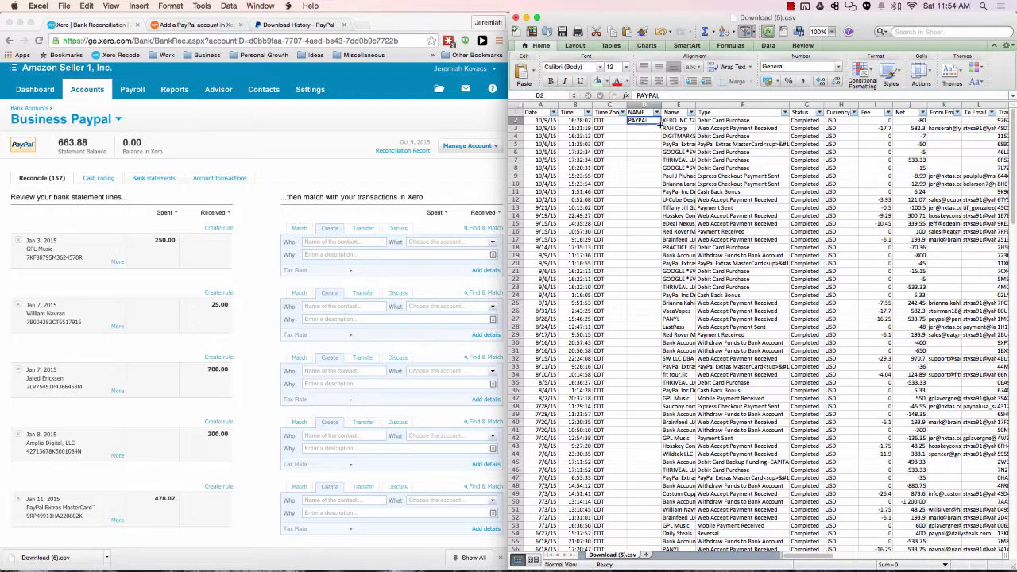
{"action": "left_click_drag", "start_coordinate": [660, 125], "coordinate": [649, 419]}
{"action": "scroll", "coordinate": [650, 419], "scroll_direction": "up", "scroll_amount": 20}
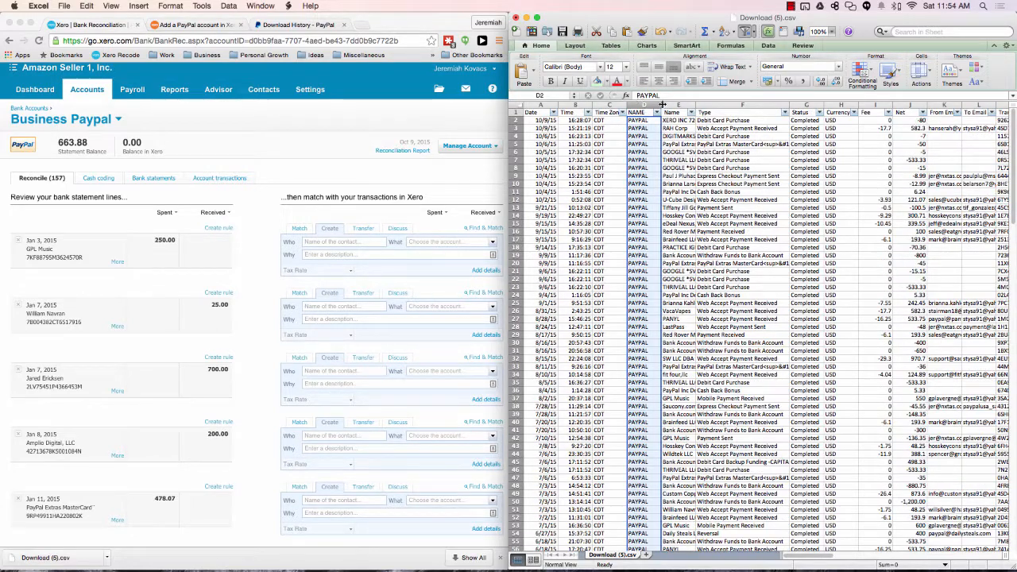
- Delete the original Name column next to the new NAME column filled with PAYPAL
{"action": "left_click", "coordinate": [669, 104]}
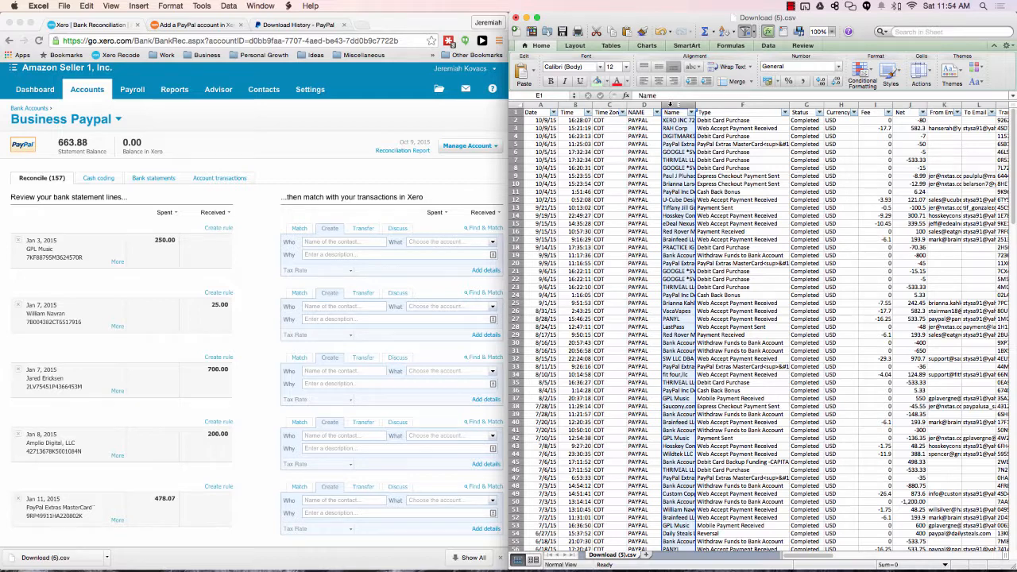
{"action": "right_click", "coordinate": [670, 104]}
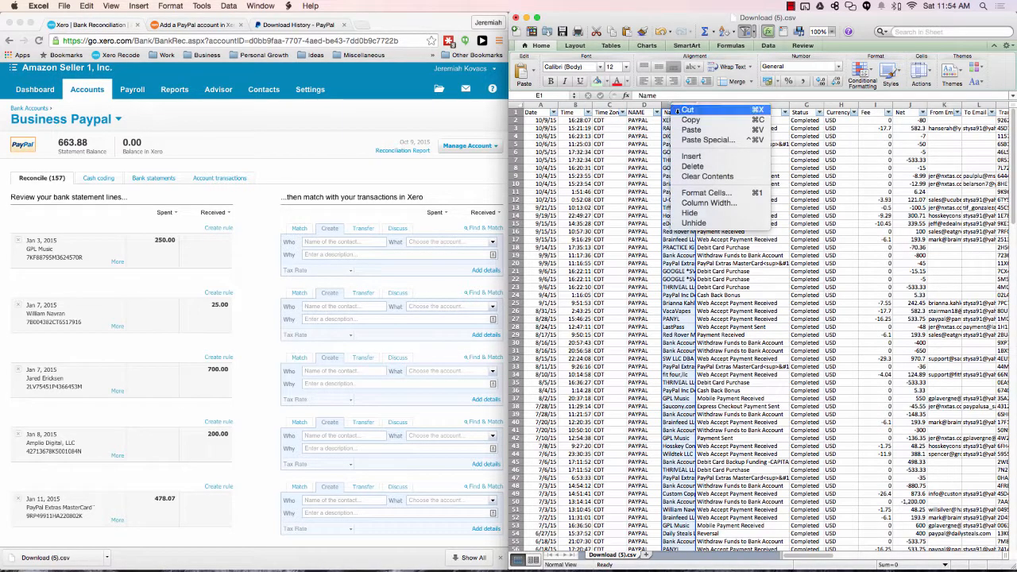
{"action": "left_click", "coordinate": [692, 167]}
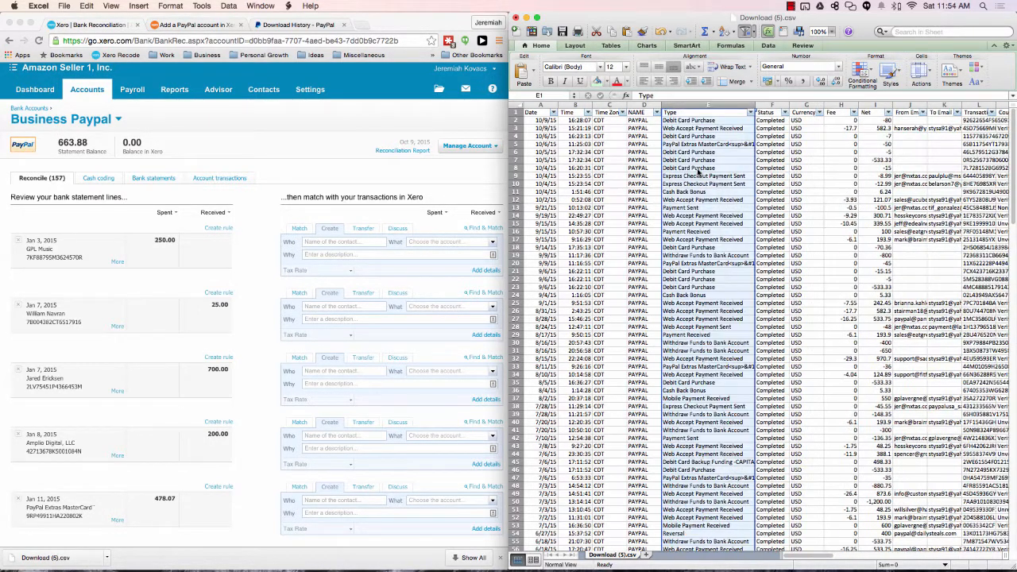
{"action": "left_click", "coordinate": [807, 144]}
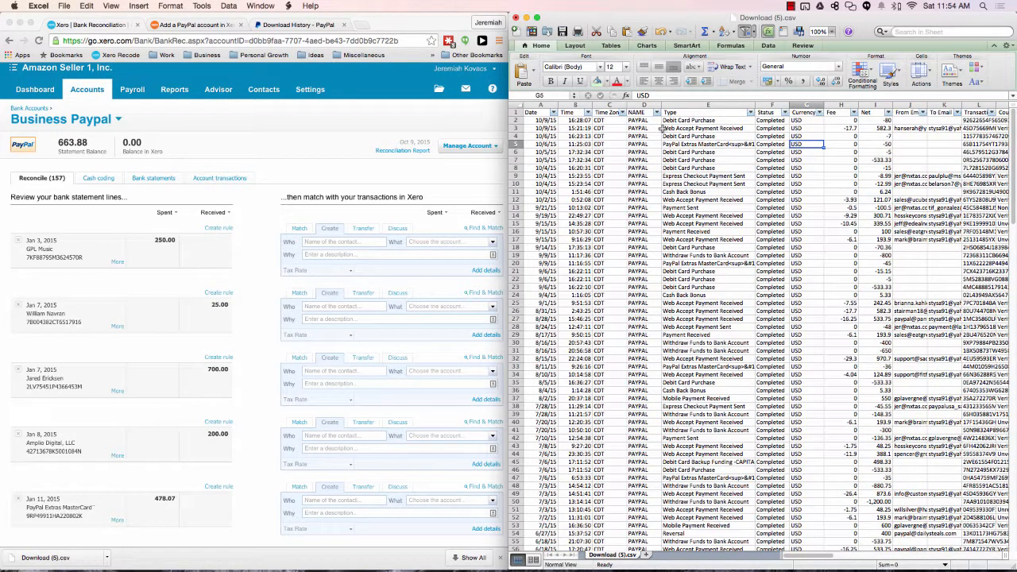
{"action": "left_click", "coordinate": [655, 127]}
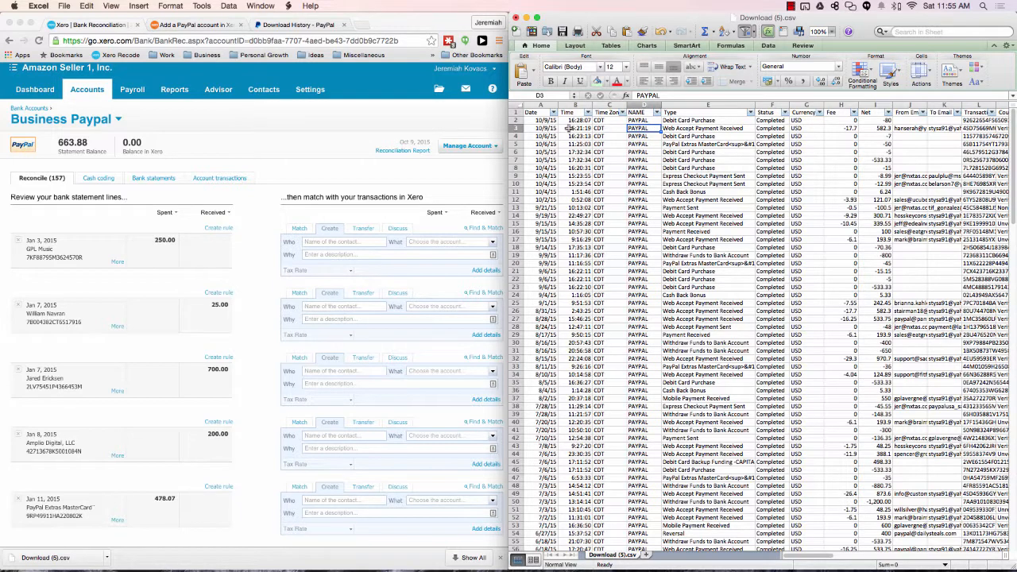
{"action": "left_click", "coordinate": [544, 120]}
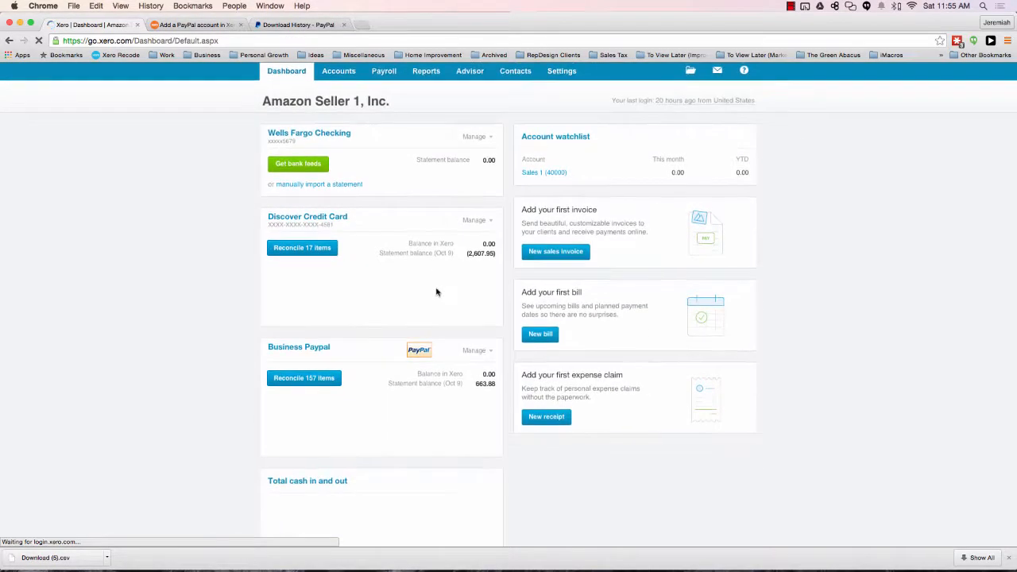
- Switch to Xero in Chrome and start a statement import for the Business Paypal account from the dashboard
{"action": "scroll", "coordinate": [497, 327], "scroll_direction": "down", "scroll_amount": 1}
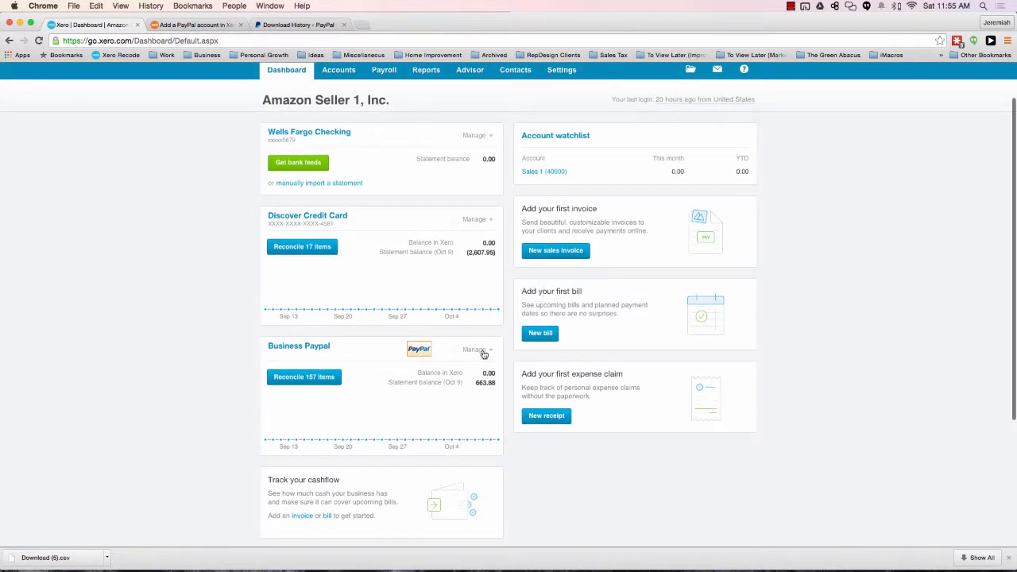
{"action": "left_click", "coordinate": [484, 352]}
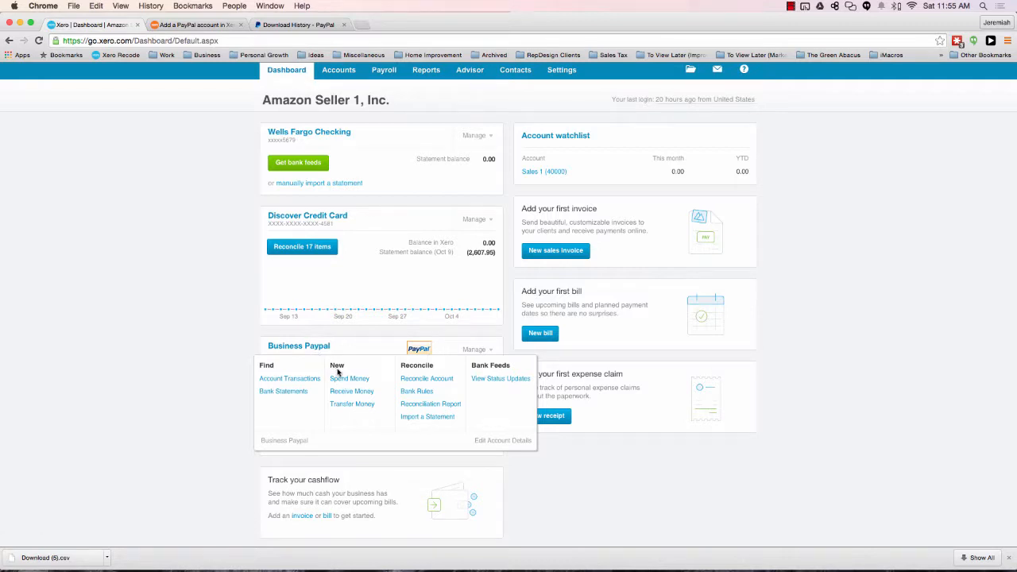
{"action": "left_click", "coordinate": [436, 419]}
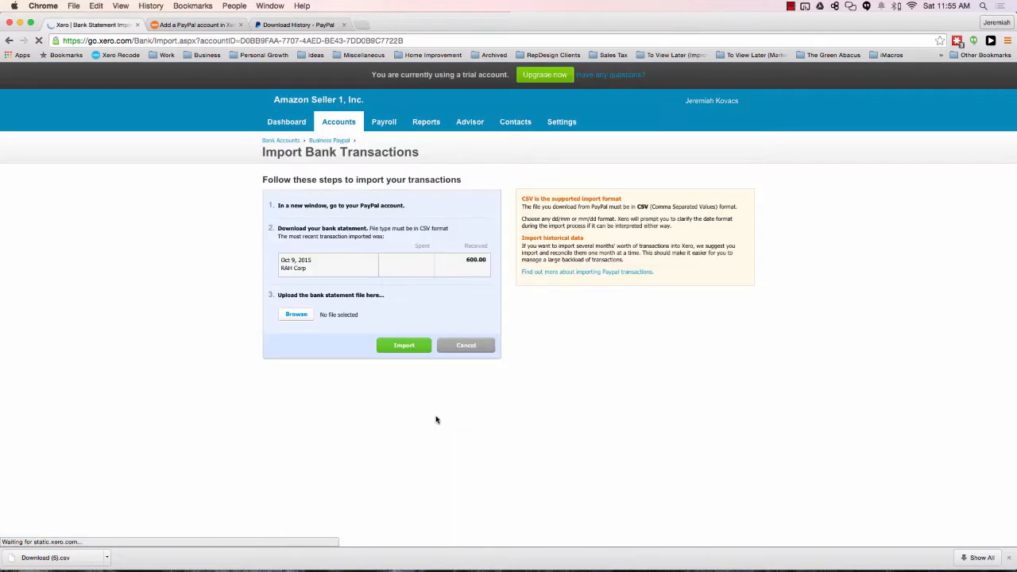
- Choose Download (5).csv from the Desktop as the bank statement file and import it
{"action": "left_click", "coordinate": [295, 314]}
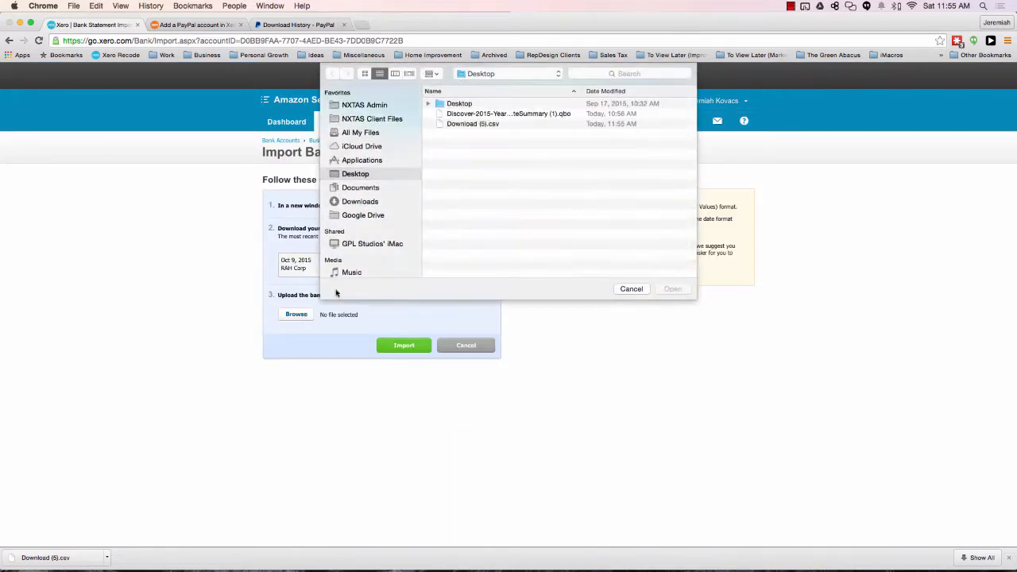
{"action": "left_click", "coordinate": [487, 125]}
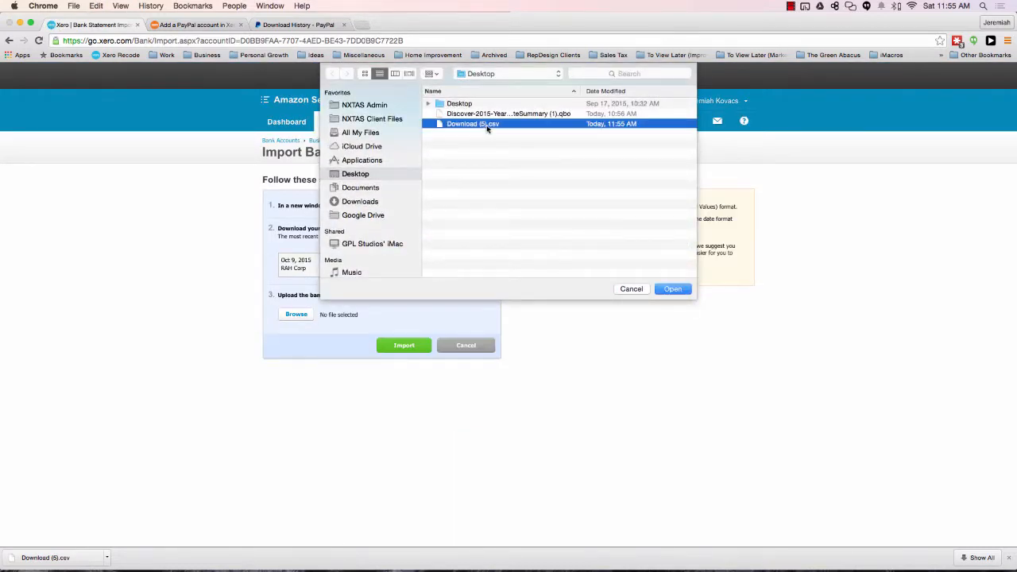
{"action": "left_click", "coordinate": [673, 289]}
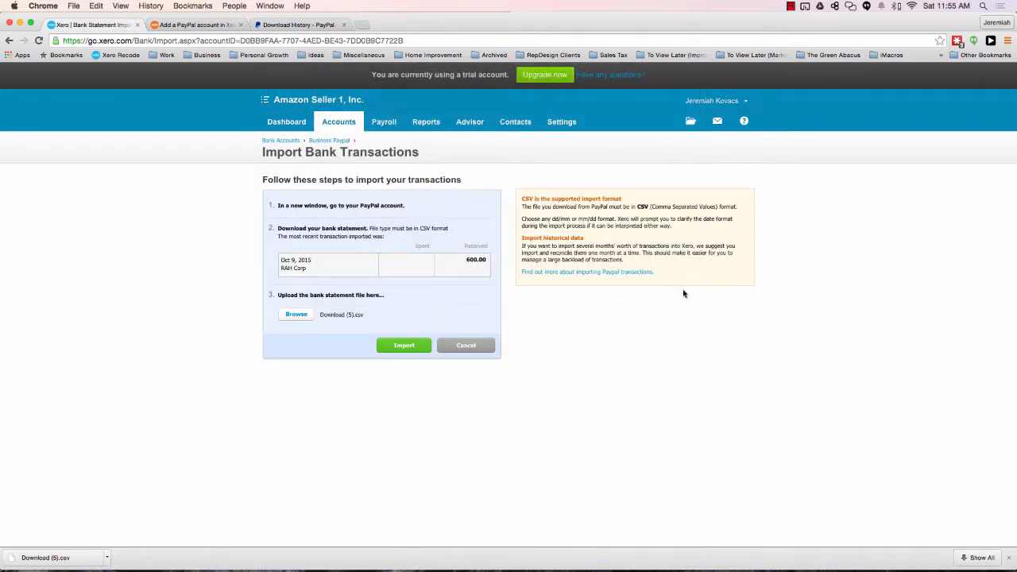
{"action": "left_click", "coordinate": [415, 349]}
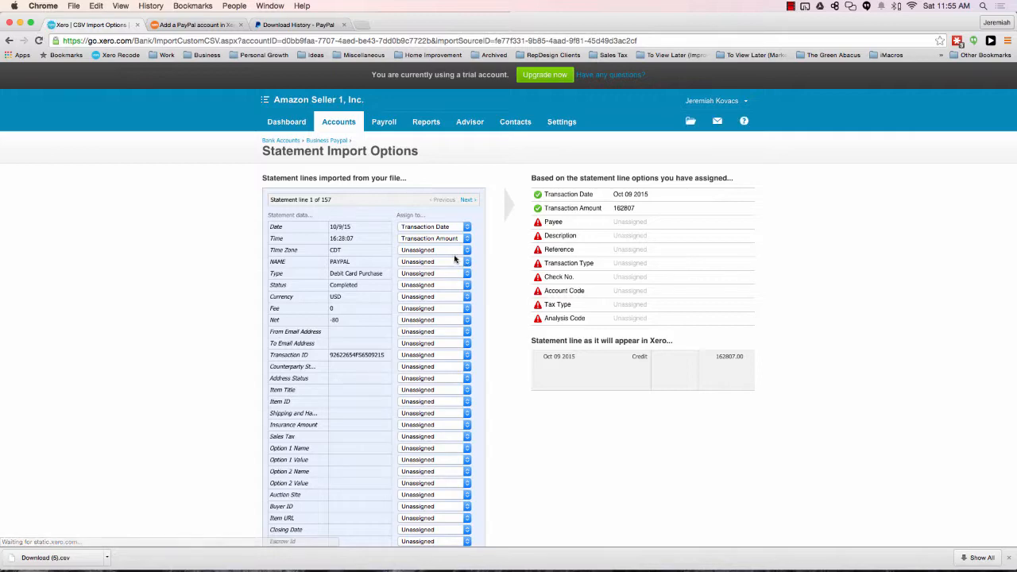
- Set the Time field to Unassigned and assign the NAME field to Payee in the statement import options
{"action": "scroll", "coordinate": [455, 259], "scroll_direction": "down", "scroll_amount": 1}
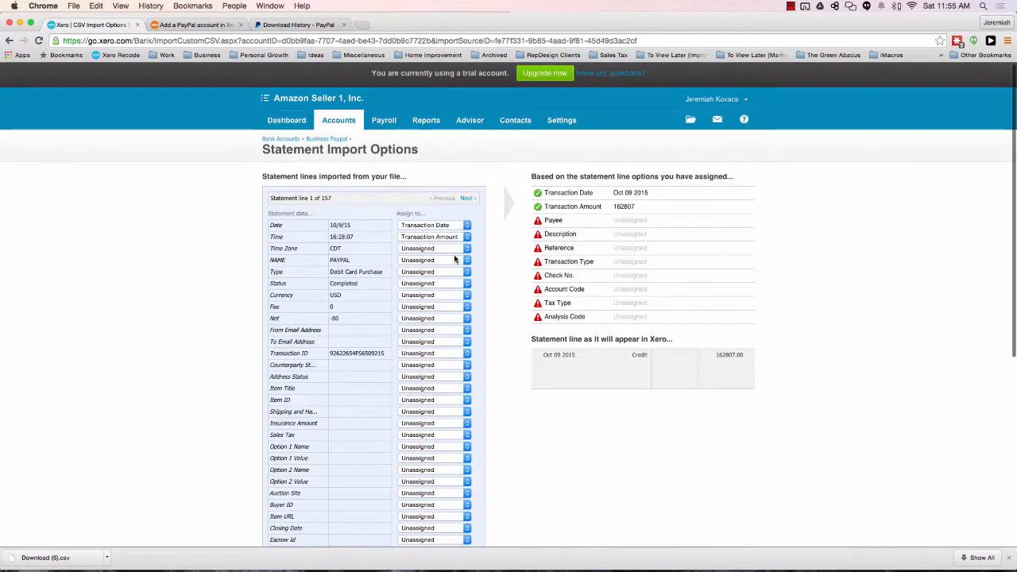
{"action": "scroll", "coordinate": [456, 259], "scroll_direction": "down", "scroll_amount": 1}
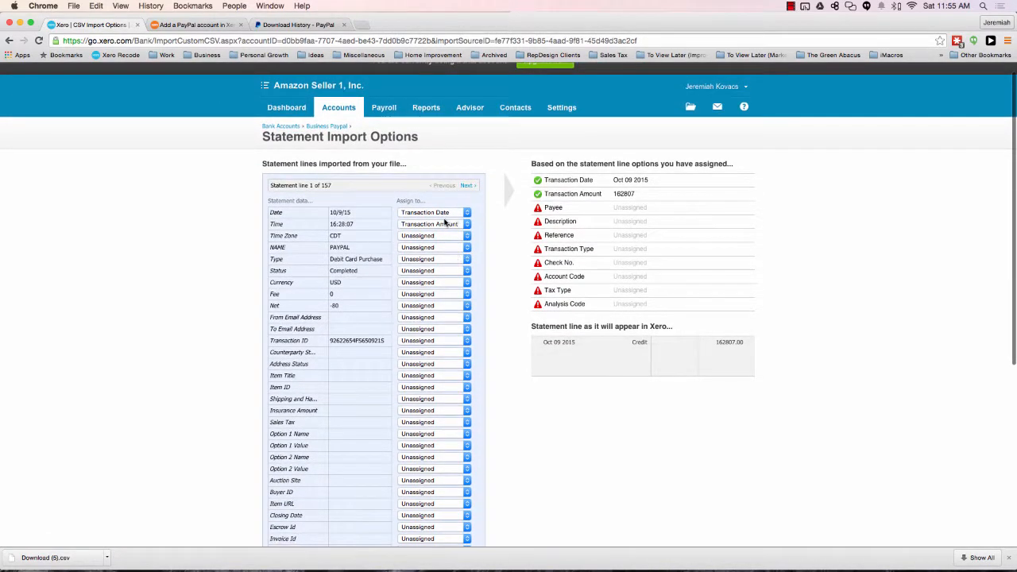
{"action": "left_click", "coordinate": [442, 225]}
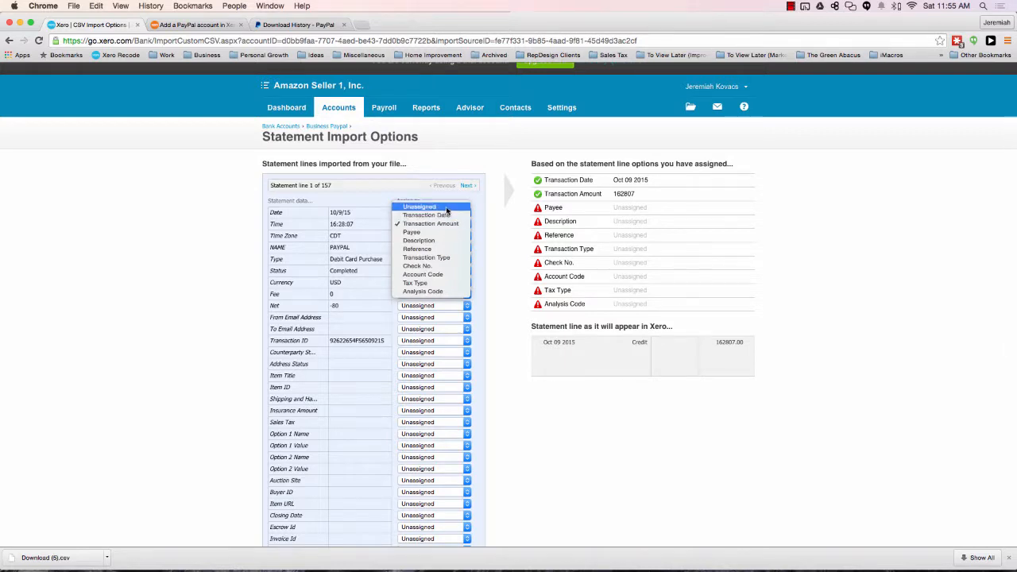
{"action": "left_click", "coordinate": [445, 207]}
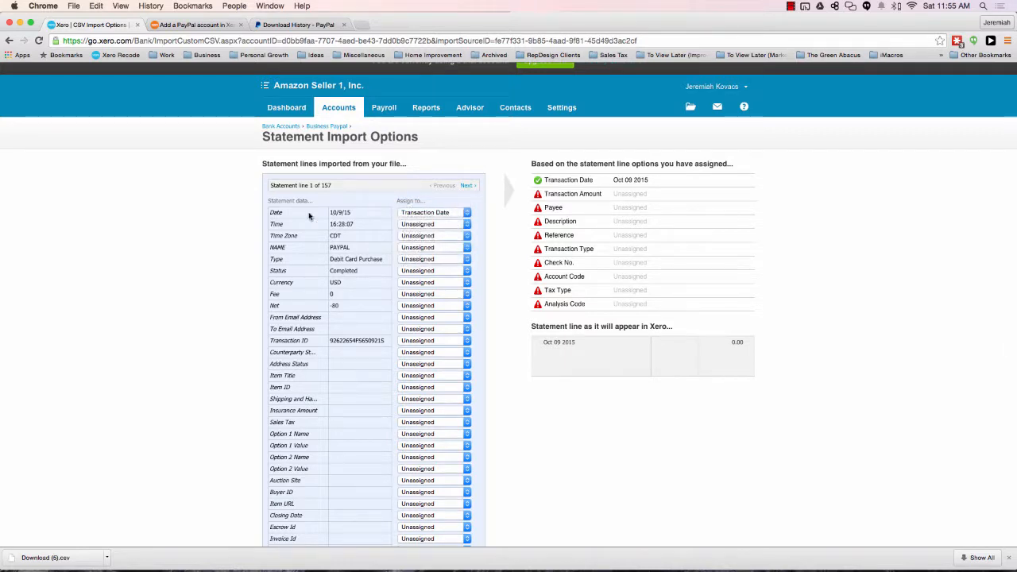
{"action": "left_click", "coordinate": [438, 249]}
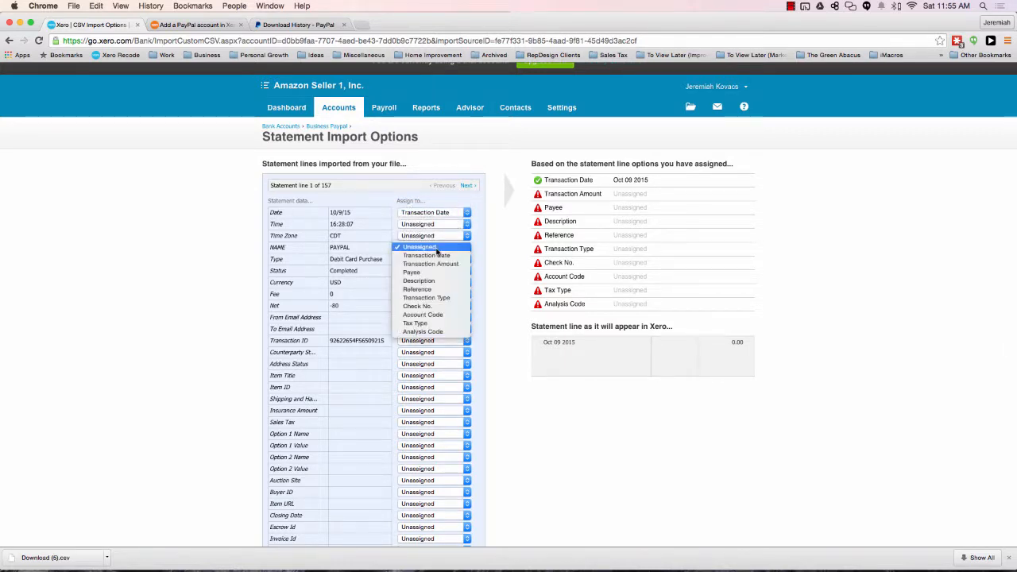
{"action": "left_click", "coordinate": [438, 274]}
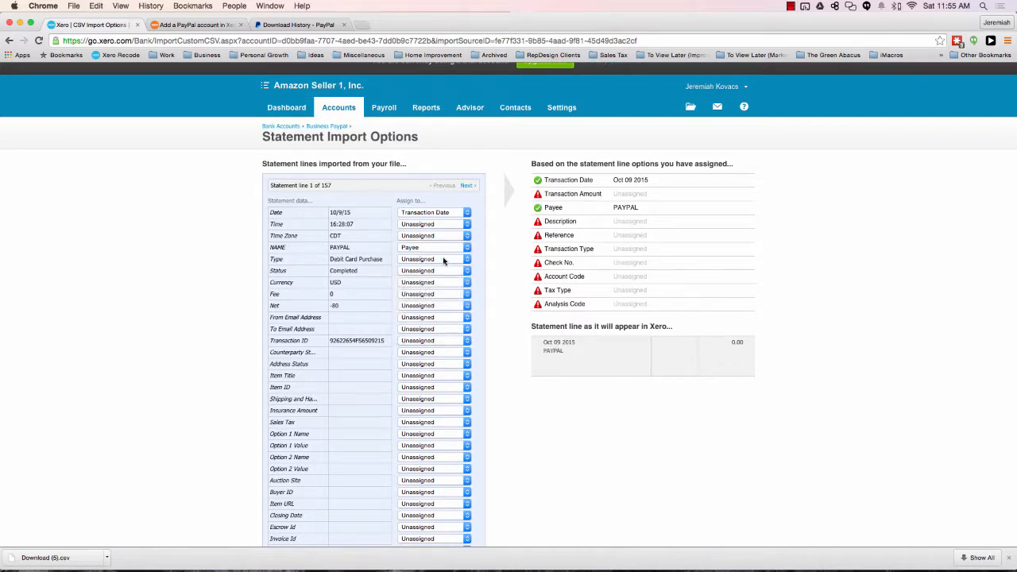
- Assign the Fee field to Transaction Amount and the Transaction ID field to Reference
{"action": "scroll", "coordinate": [436, 259], "scroll_direction": "down", "scroll_amount": 1}
{"action": "scroll", "coordinate": [434, 257], "scroll_direction": "down", "scroll_amount": 1}
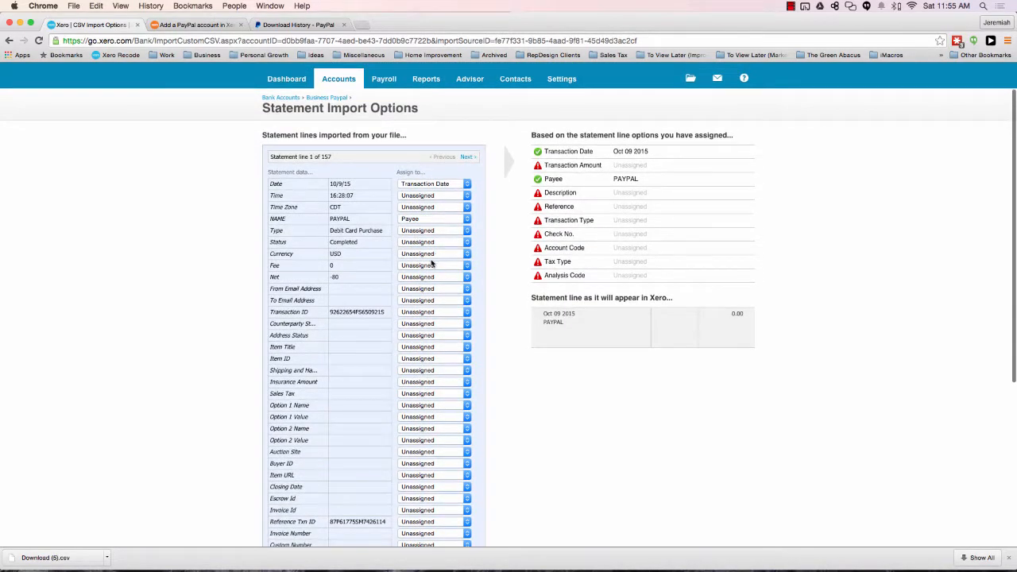
{"action": "left_click", "coordinate": [430, 265]}
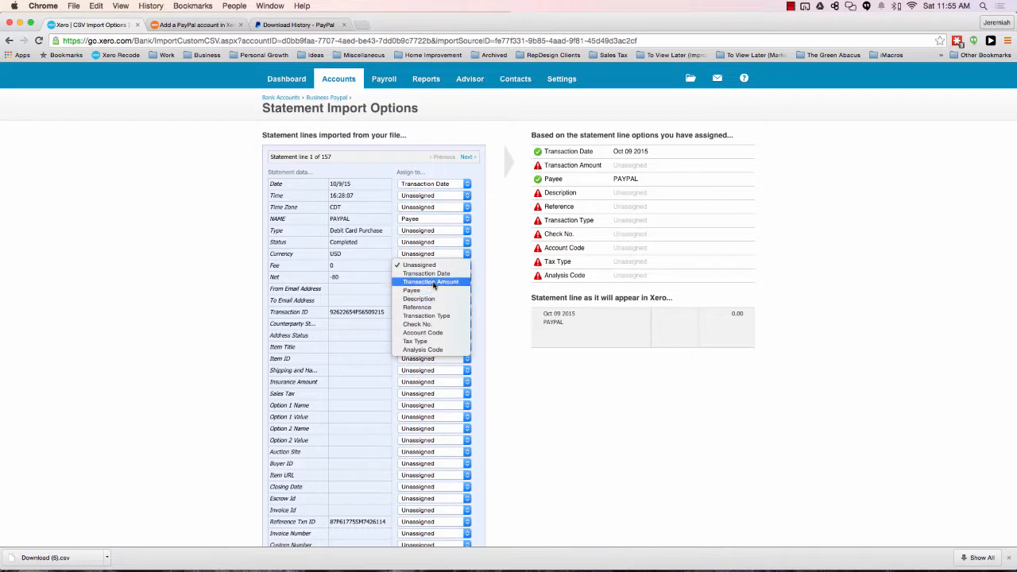
{"action": "left_click", "coordinate": [433, 283]}
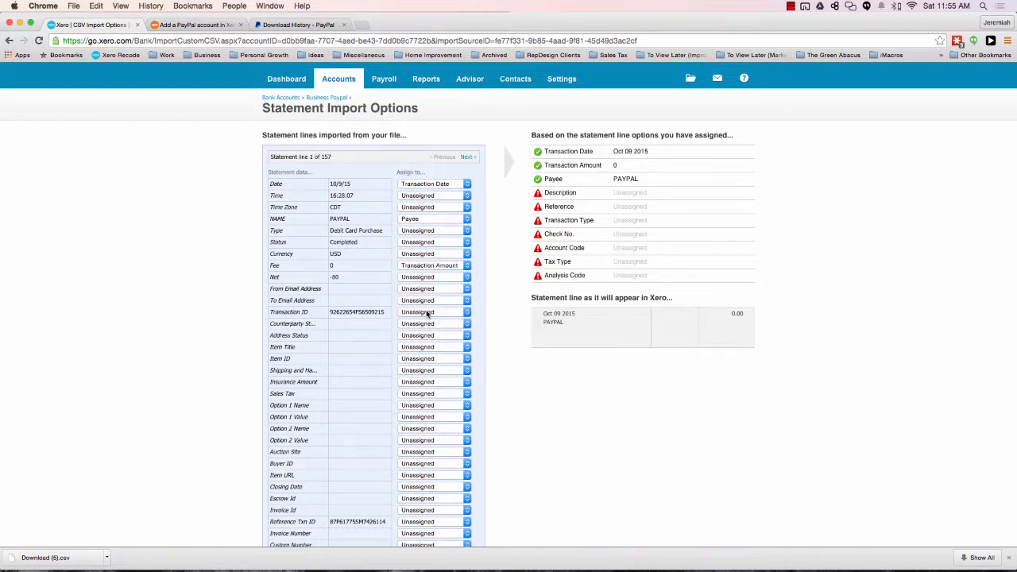
{"action": "left_click", "coordinate": [429, 314]}
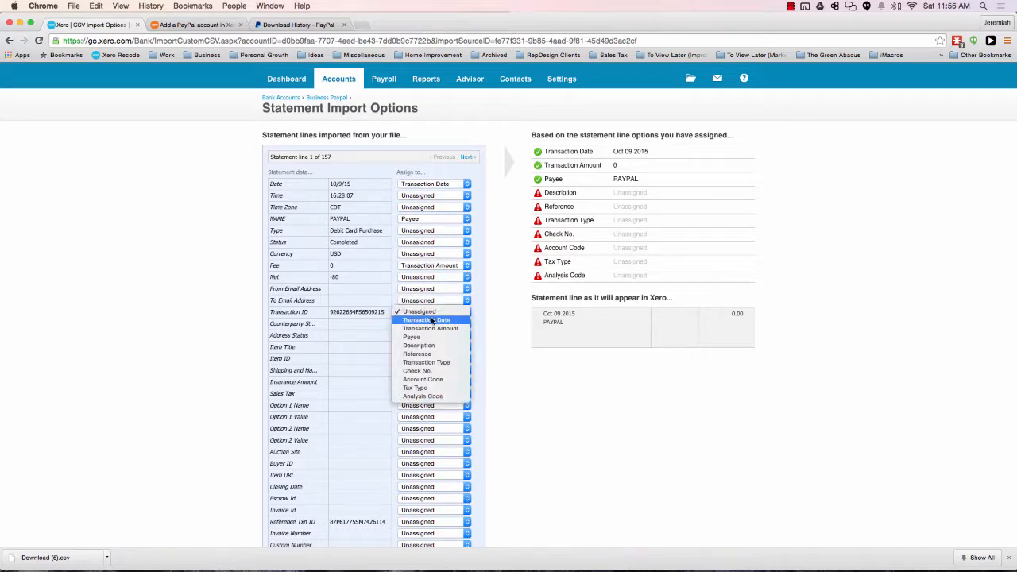
{"action": "left_click", "coordinate": [430, 355]}
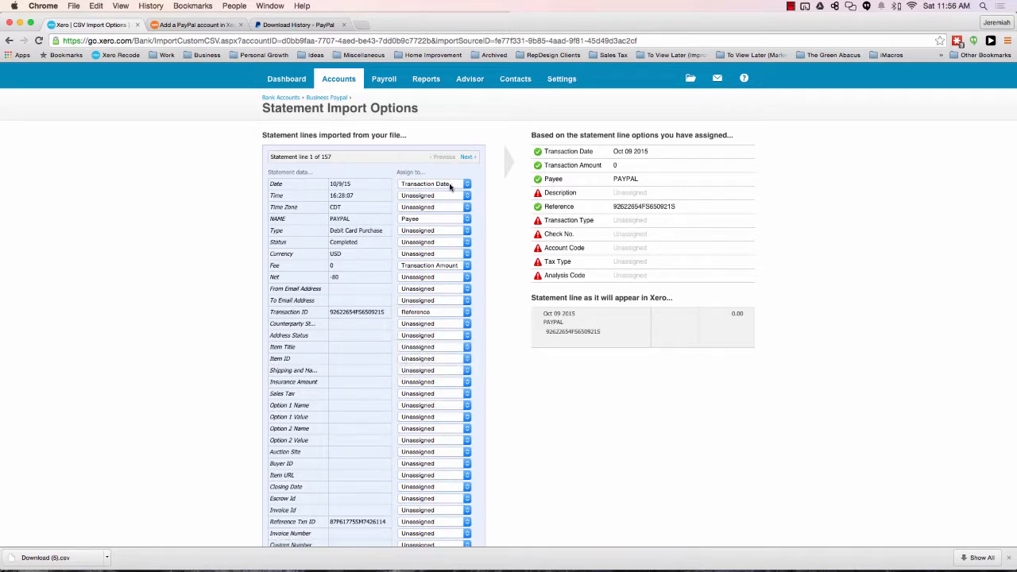
- Save the fee import options with the first line excluded as column headings, and acknowledge the import results
{"action": "scroll", "coordinate": [446, 259], "scroll_direction": "down", "scroll_amount": 2}
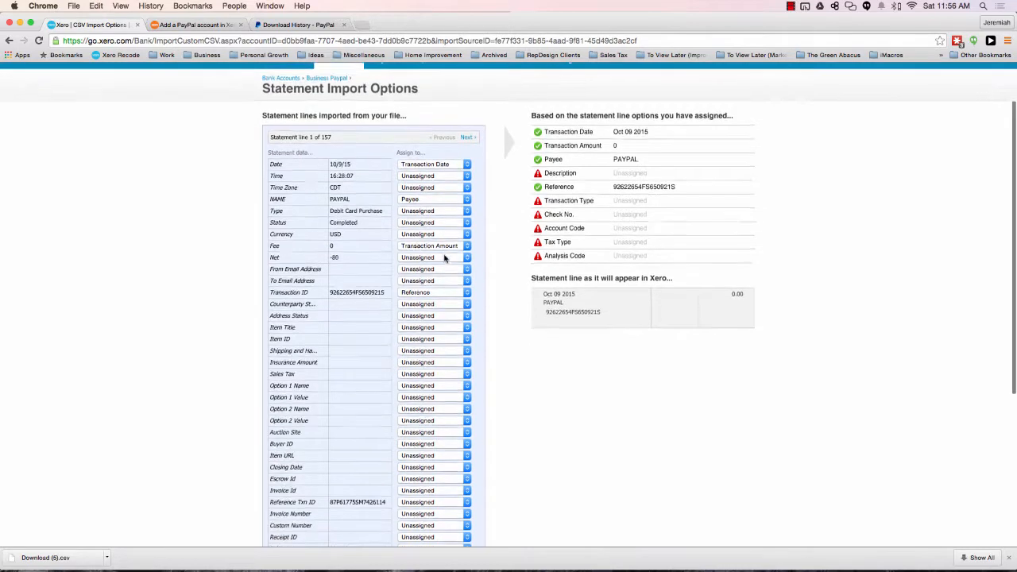
{"action": "scroll", "coordinate": [452, 154], "scroll_direction": "down", "scroll_amount": 10}
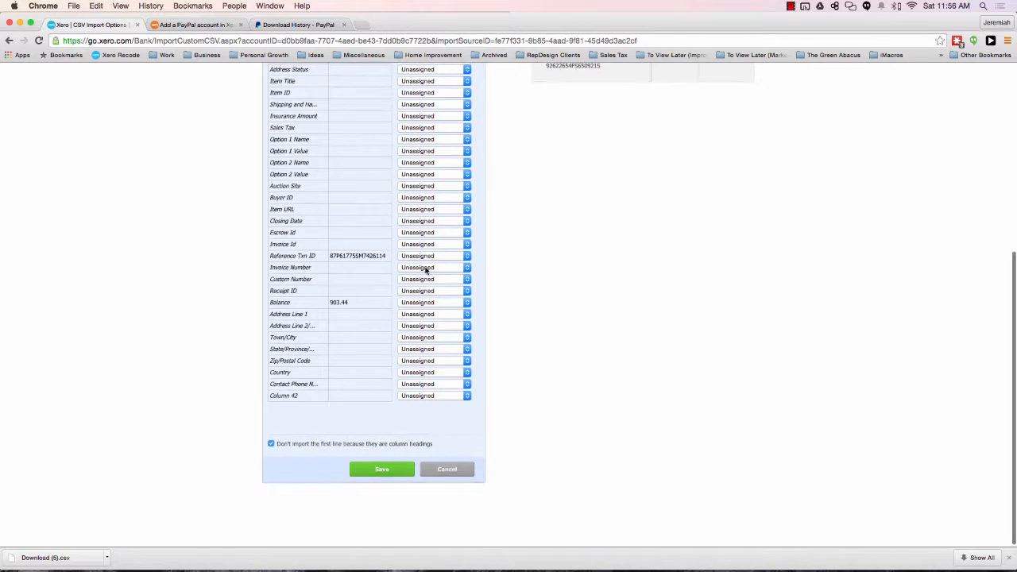
{"action": "left_click", "coordinate": [402, 474]}
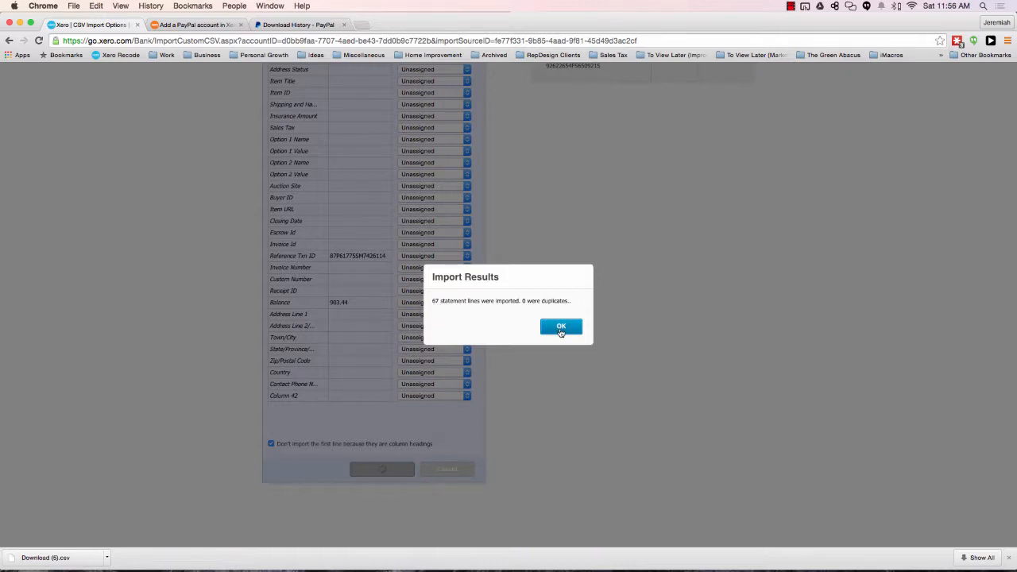
{"action": "left_click", "coordinate": [560, 327]}
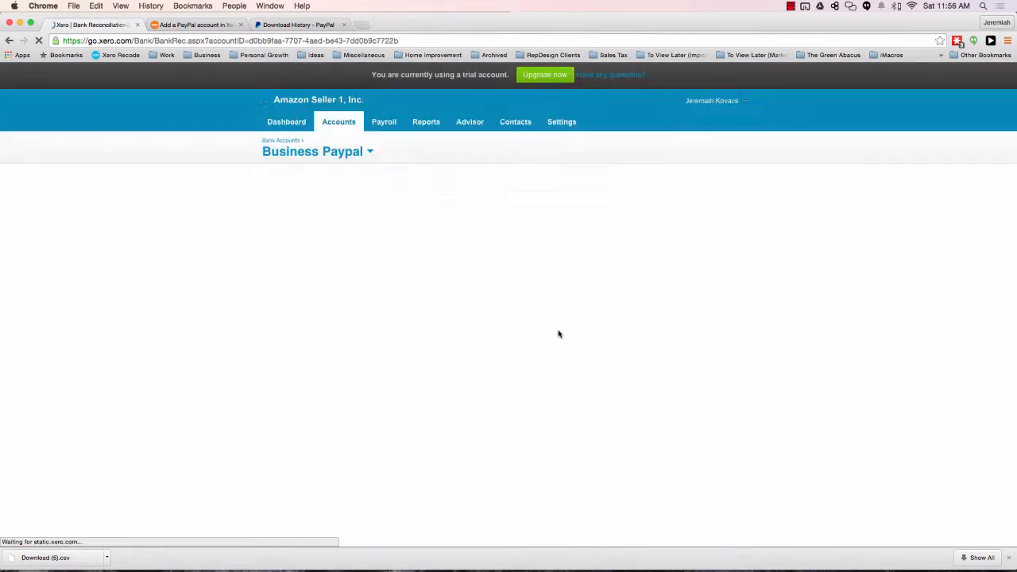